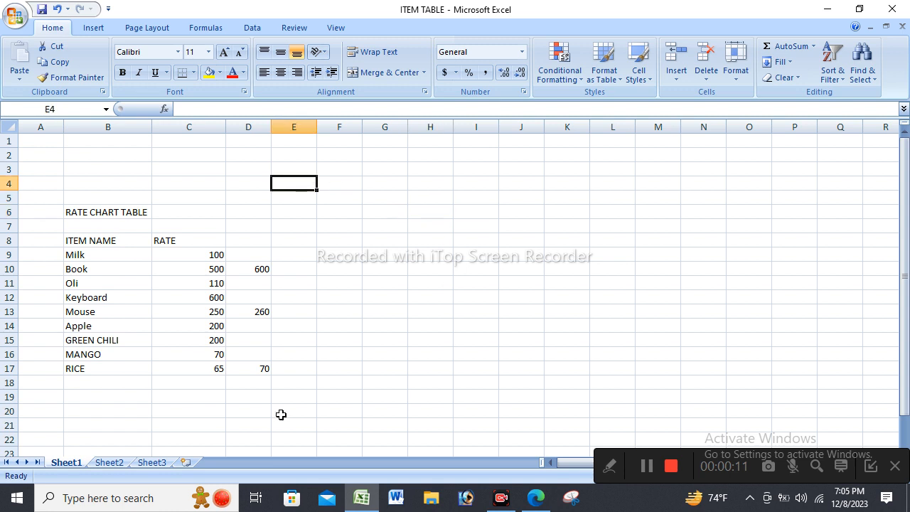
Delete the four blank rows 1 to 4 above the rate chart title.
{"action": "left_click", "coordinate": [411, 310]}
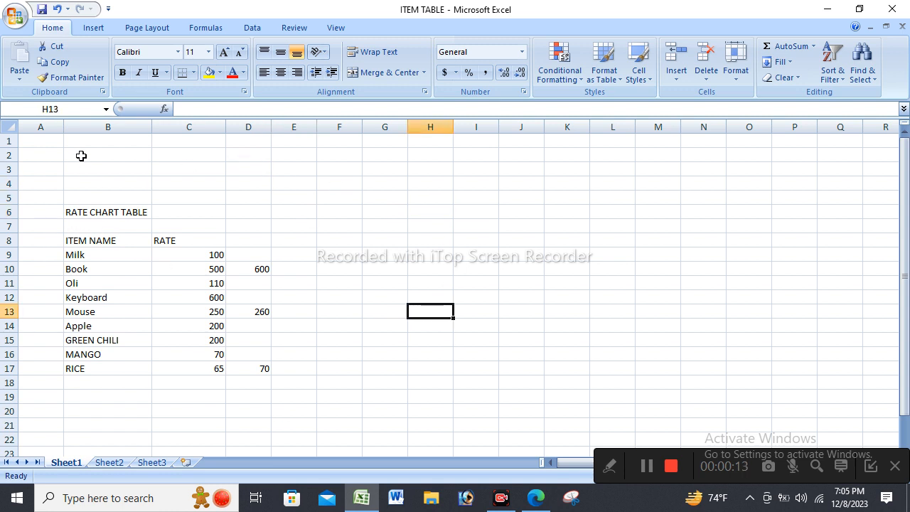
{"action": "left_click_drag", "start_coordinate": [8, 140], "coordinate": [8, 183]}
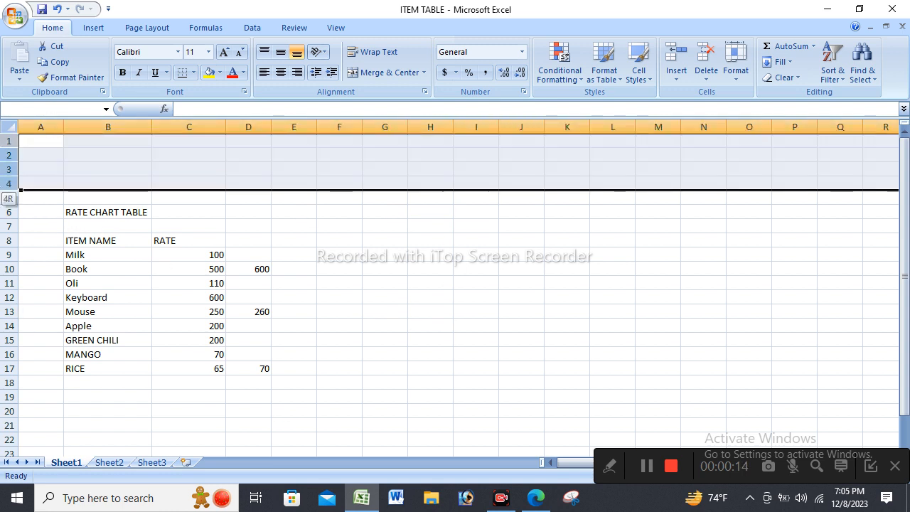
{"action": "right_click", "coordinate": [11, 160]}
{"action": "left_click", "coordinate": [75, 258]}
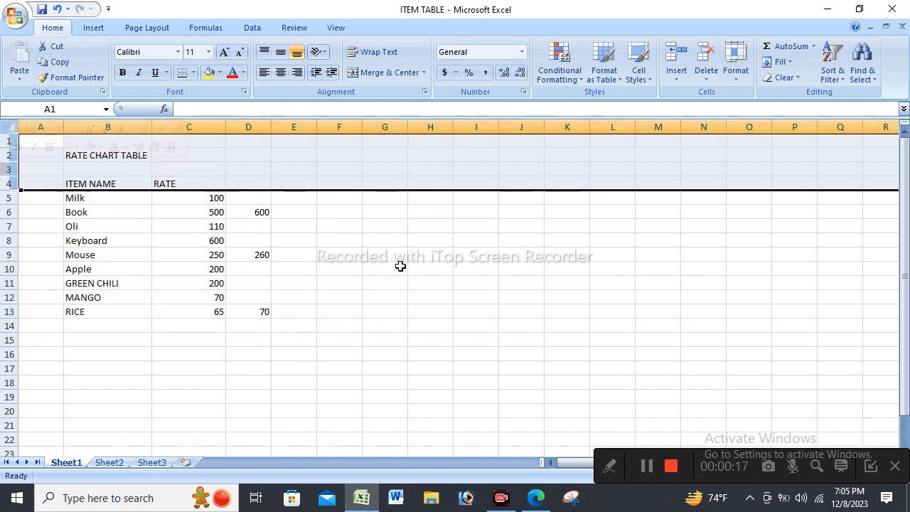
{"action": "left_click", "coordinate": [419, 263]}
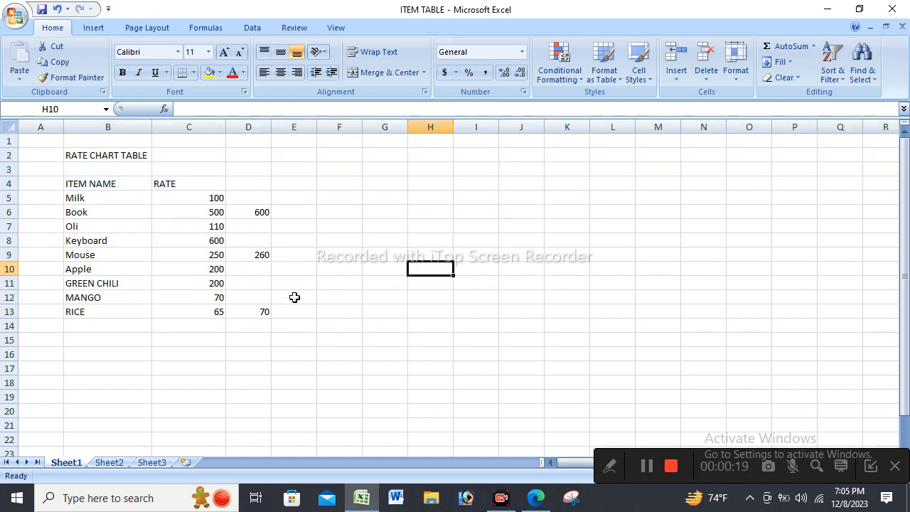
{"action": "key", "text": "ctrl+p"}
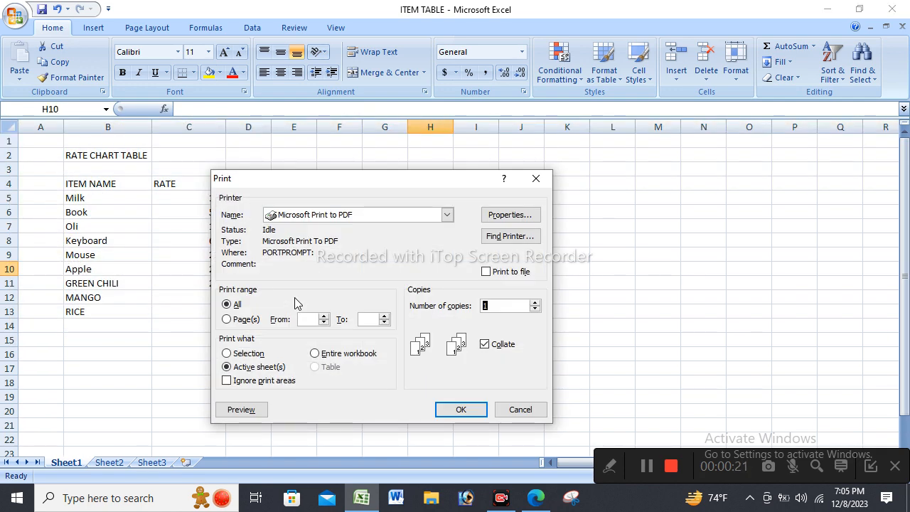
{"action": "left_click", "coordinate": [517, 411]}
{"action": "left_click", "coordinate": [431, 310]}
{"action": "left_click", "coordinate": [386, 273]}
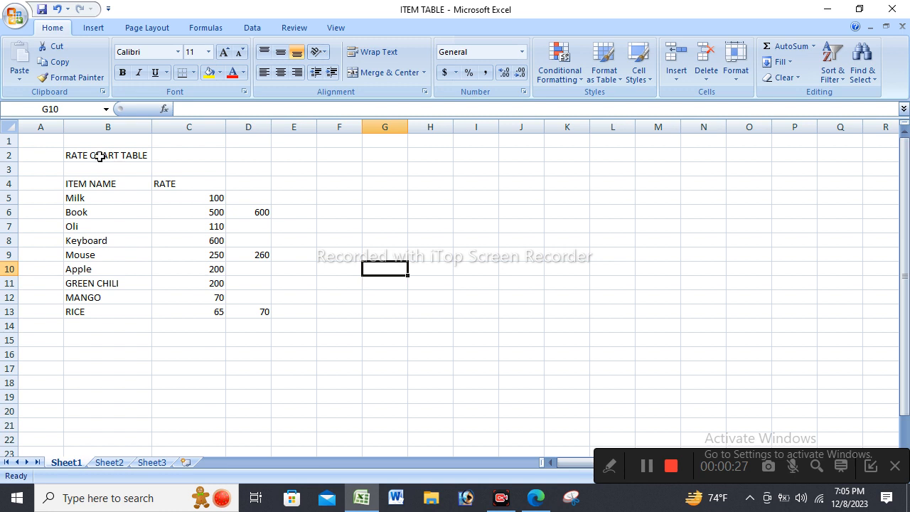
Enter the column header "SL. No" in cell A4, beside ITEM NAME.
{"action": "left_click", "coordinate": [41, 185]}
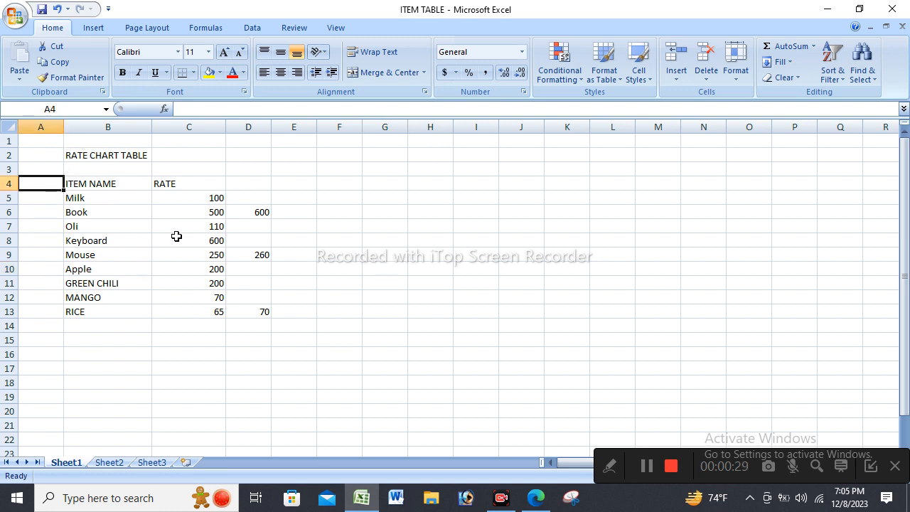
{"action": "type", "text": "SL"}
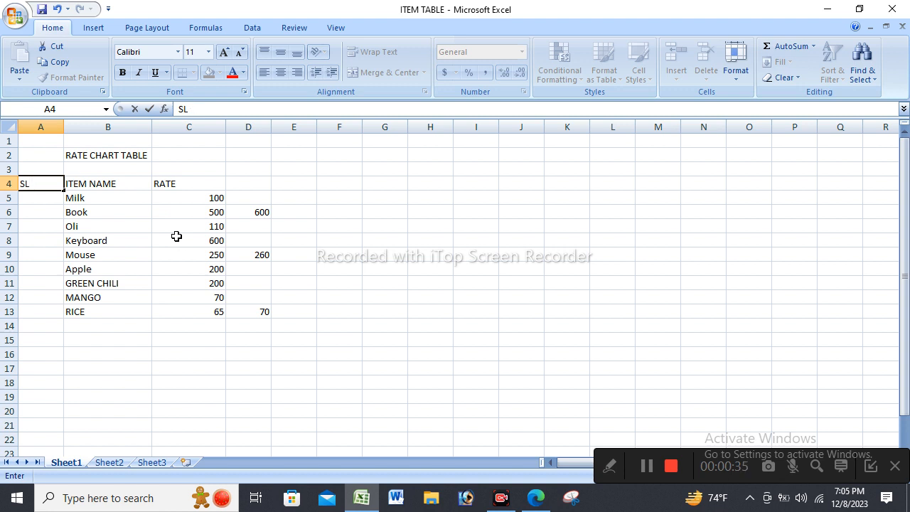
{"action": "type", "text": ". No"}
{"action": "key", "text": "Return"}
Number the items from Milk to RICE in cells A5 to A13 with the series 1 to 9.
{"action": "type", "text": "1"}
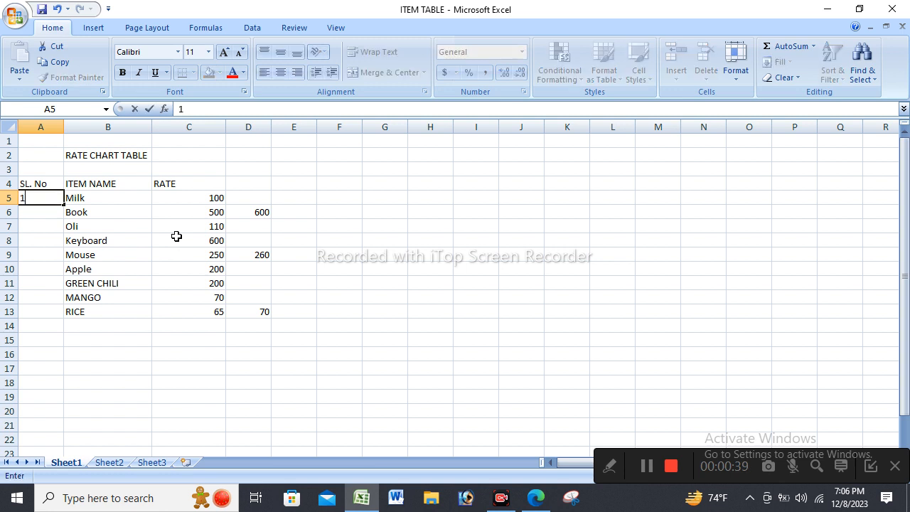
{"action": "key", "text": "Return"}
{"action": "type", "text": "2"}
{"action": "left_click", "coordinate": [267, 238]}
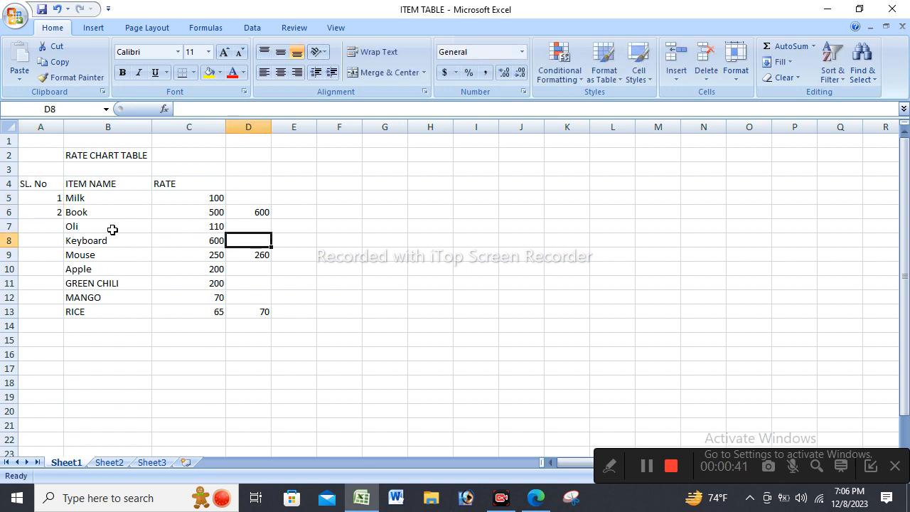
{"action": "left_click_drag", "start_coordinate": [58, 203], "coordinate": [62, 317]}
{"action": "left_click", "coordinate": [466, 285]}
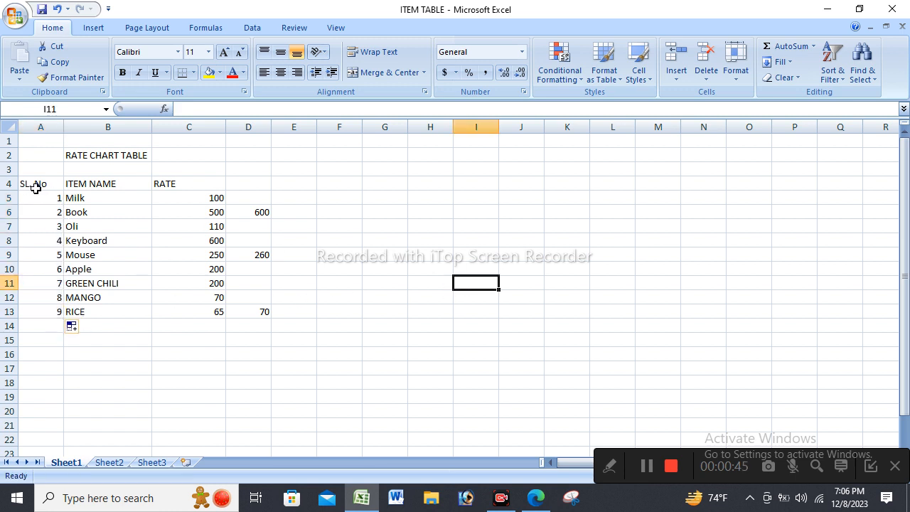
Apply All Borders to the table range A4:C13.
{"action": "left_click_drag", "start_coordinate": [35, 187], "coordinate": [213, 308]}
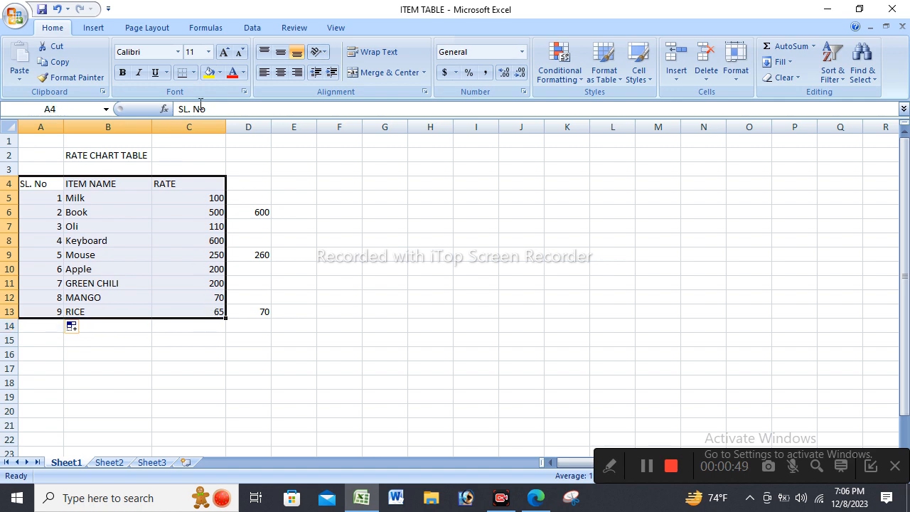
{"action": "left_click", "coordinate": [193, 72]}
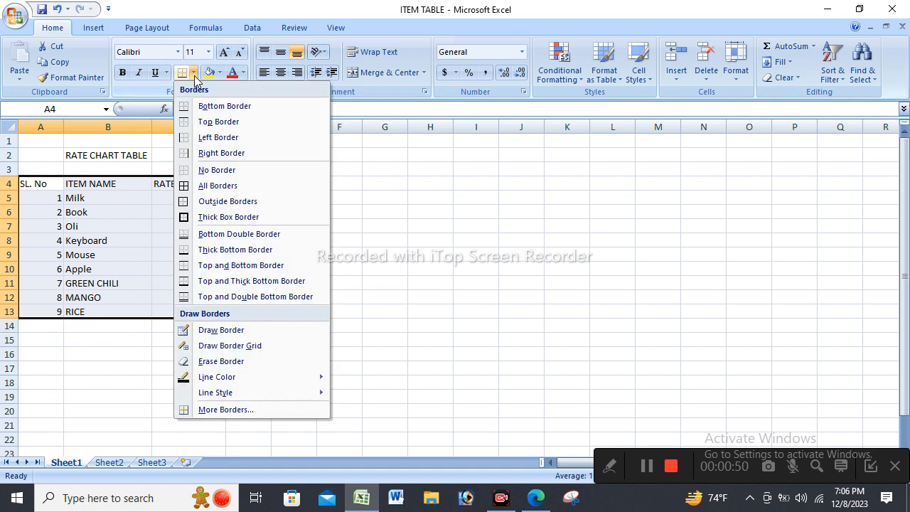
{"action": "left_click", "coordinate": [227, 187]}
{"action": "left_click", "coordinate": [427, 202]}
{"action": "left_click", "coordinate": [168, 207]}
Make the header cells SL. No, ITEM NAME and RATE bold and enlarge their font.
{"action": "left_click_drag", "start_coordinate": [41, 183], "coordinate": [169, 182]}
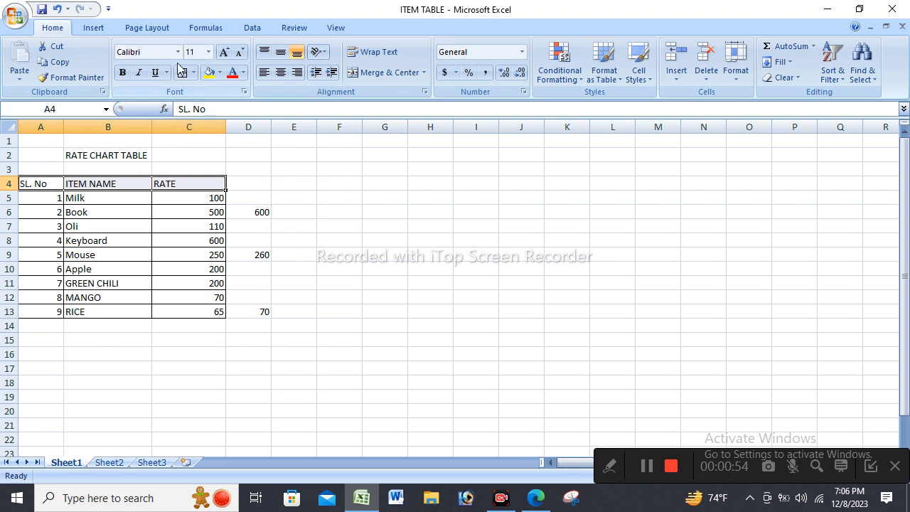
{"action": "left_click", "coordinate": [123, 73]}
{"action": "left_click", "coordinate": [224, 53]}
{"action": "left_click", "coordinate": [224, 54]}
{"action": "left_click", "coordinate": [522, 215]}
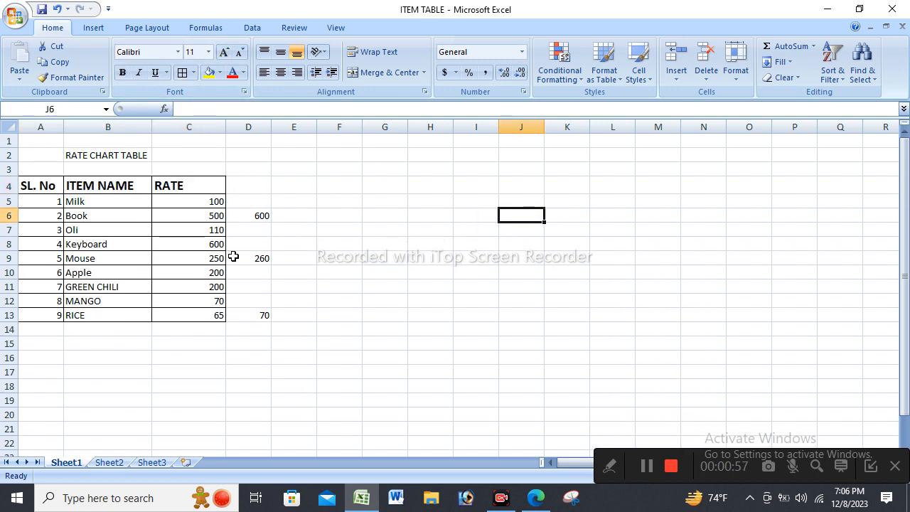
Center the contents of column A and narrow the column to just fit the SL. No header.
{"action": "double_click", "coordinate": [63, 126]}
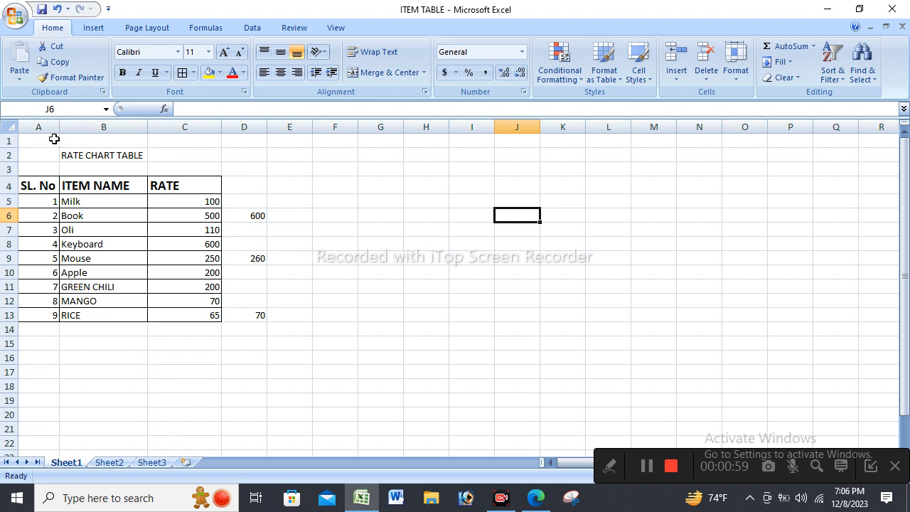
{"action": "left_click", "coordinate": [38, 126]}
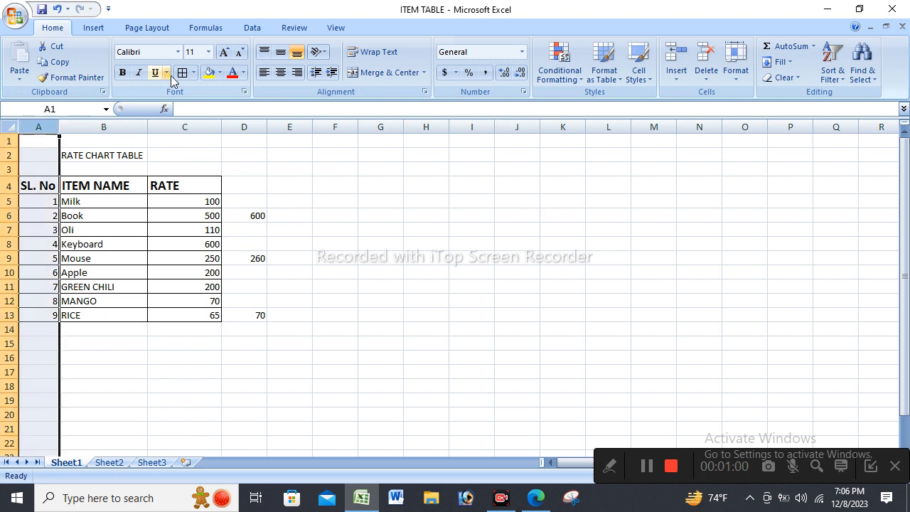
{"action": "left_click", "coordinate": [281, 72]}
{"action": "left_click", "coordinate": [431, 286]}
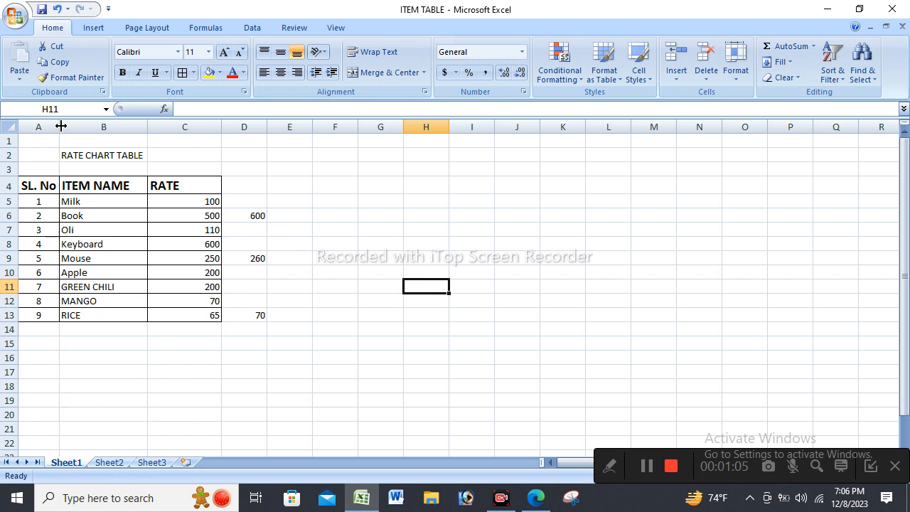
{"action": "left_click_drag", "start_coordinate": [61, 127], "coordinate": [56, 126]}
{"action": "left_click", "coordinate": [43, 186]}
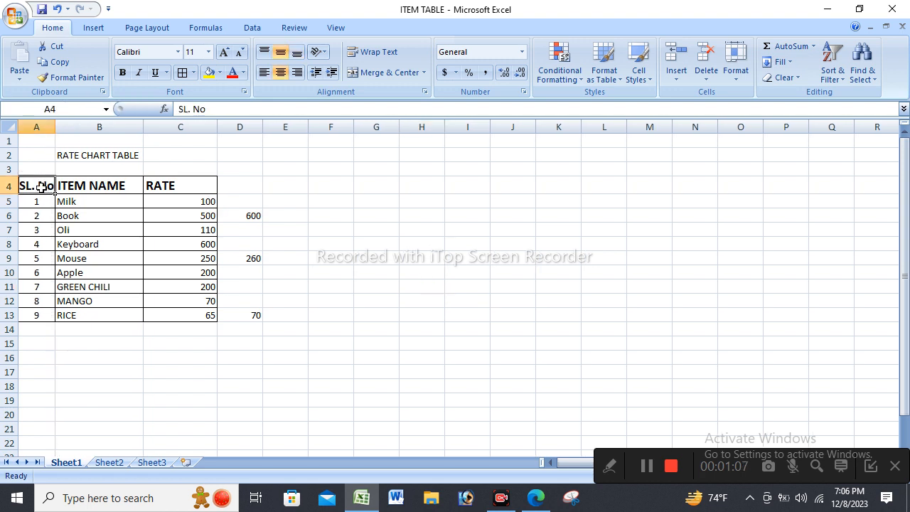
{"action": "left_click", "coordinate": [165, 242]}
{"action": "left_click", "coordinate": [104, 266]}
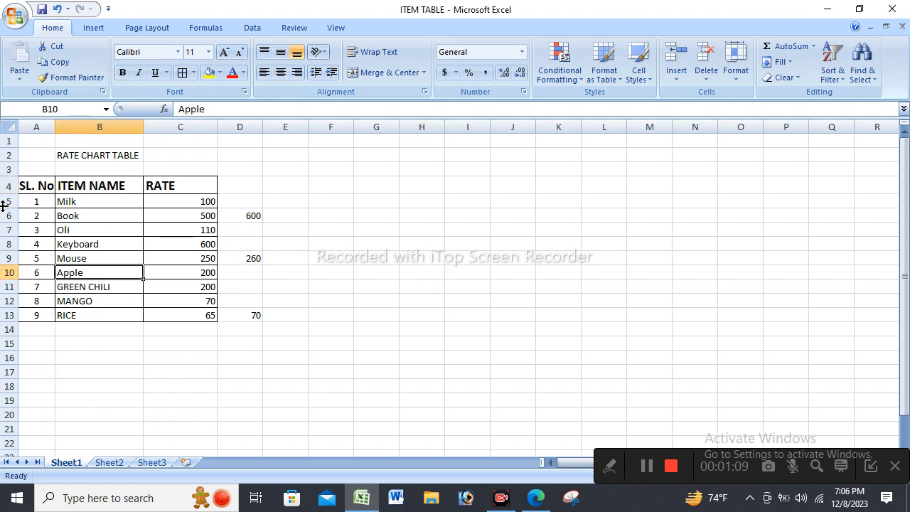
Increase the height of item rows 5 to 13 evenly.
{"action": "left_click_drag", "start_coordinate": [4, 205], "coordinate": [10, 316]}
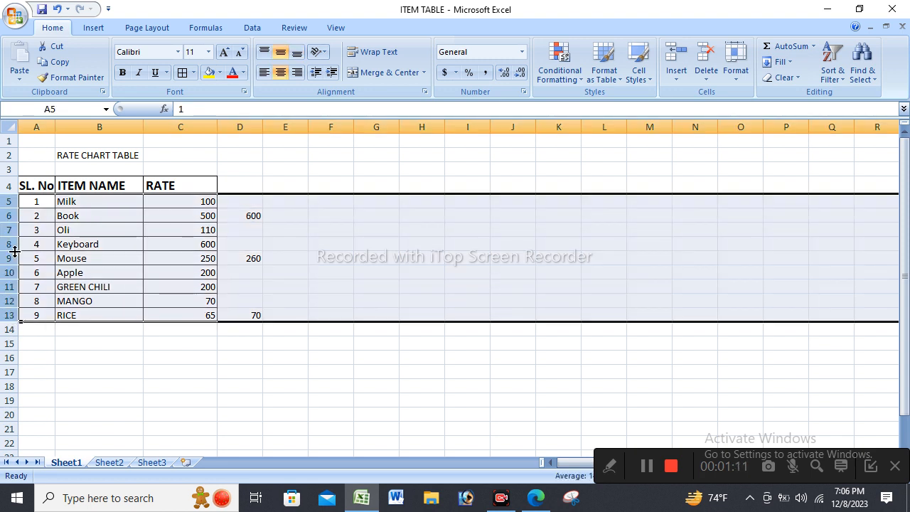
{"action": "left_click_drag", "start_coordinate": [14, 251], "coordinate": [10, 274]}
{"action": "left_click", "coordinate": [459, 267]}
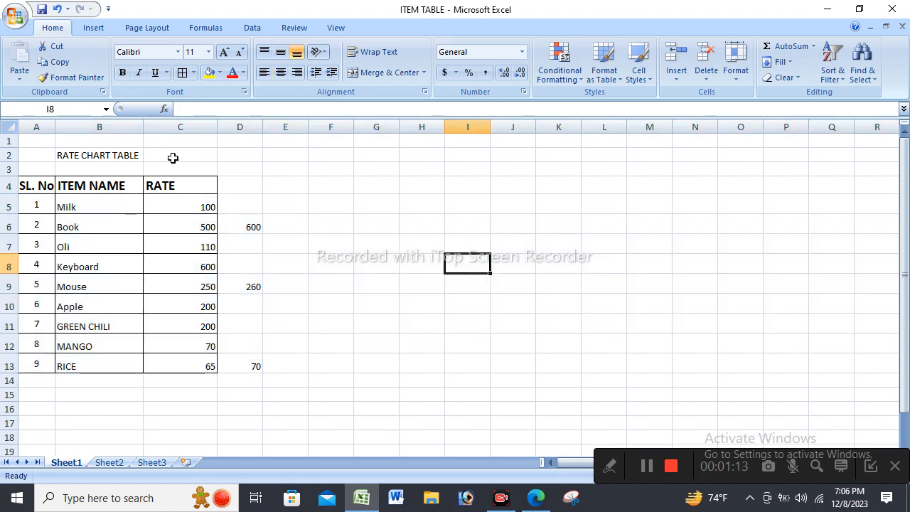
Enlarge the RATE CHART TABLE title in cell B2 to font size 18.
{"action": "left_click", "coordinate": [75, 149]}
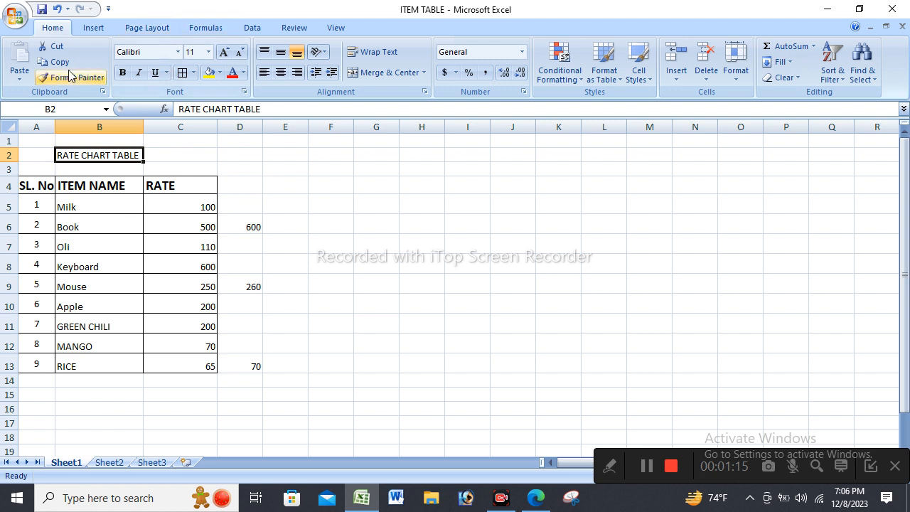
{"action": "left_click", "coordinate": [225, 54]}
{"action": "left_click", "coordinate": [224, 54]}
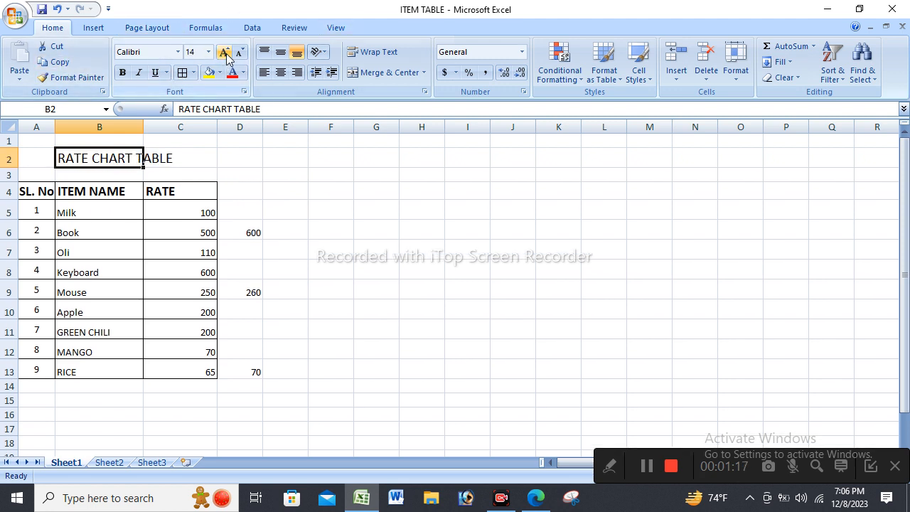
{"action": "left_click", "coordinate": [225, 54]}
{"action": "left_click", "coordinate": [481, 175]}
{"action": "left_click", "coordinate": [424, 288]}
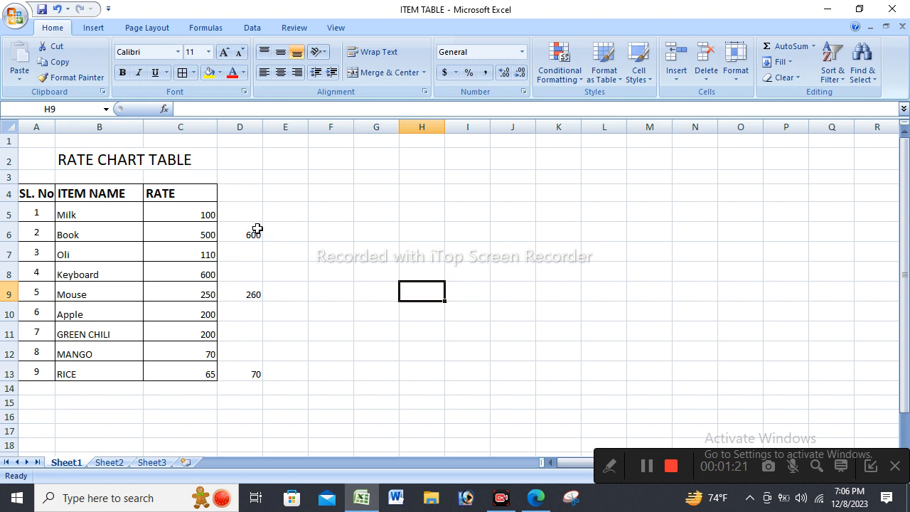
Examine the rate chart, comparing the rates in column C with the column D values for Book, Mouse and RICE.
{"action": "left_click", "coordinate": [130, 167]}
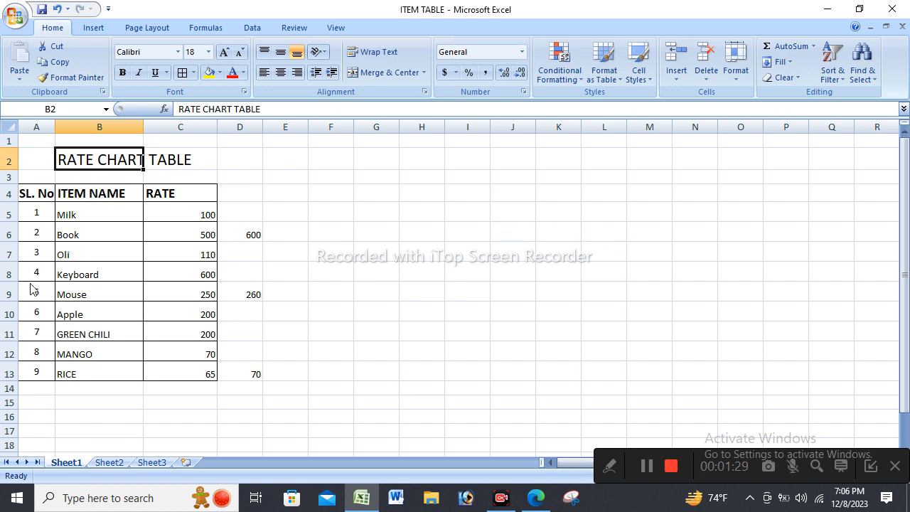
{"action": "left_click", "coordinate": [584, 286]}
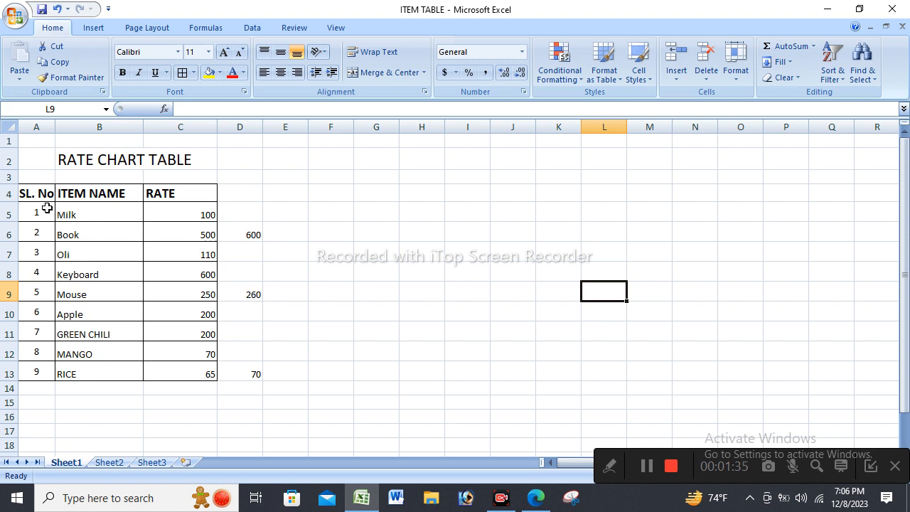
{"action": "left_click_drag", "start_coordinate": [39, 205], "coordinate": [90, 365]}
{"action": "left_click_drag", "start_coordinate": [185, 214], "coordinate": [176, 375]}
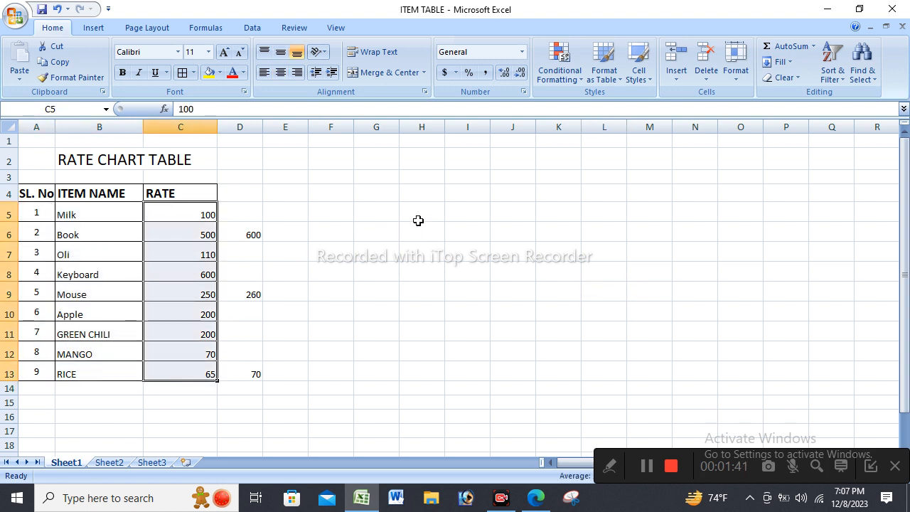
{"action": "left_click", "coordinate": [114, 229]}
{"action": "left_click", "coordinate": [236, 236]}
{"action": "left_click", "coordinate": [181, 237]}
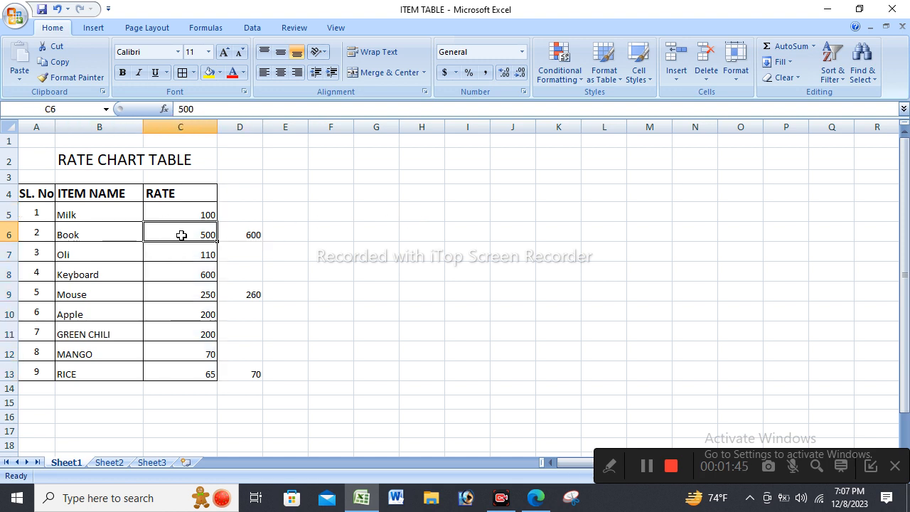
{"action": "left_click", "coordinate": [170, 255]}
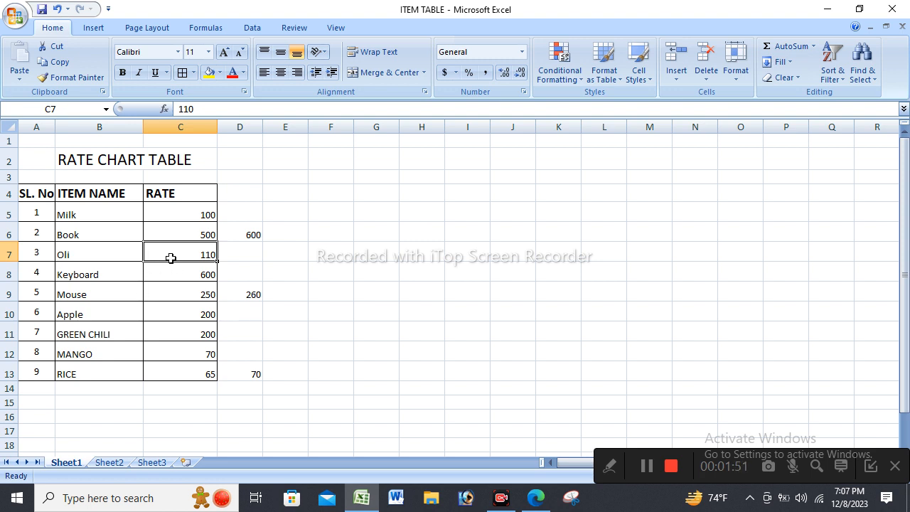
{"action": "left_click", "coordinate": [256, 197]}
{"action": "left_click", "coordinate": [34, 234]}
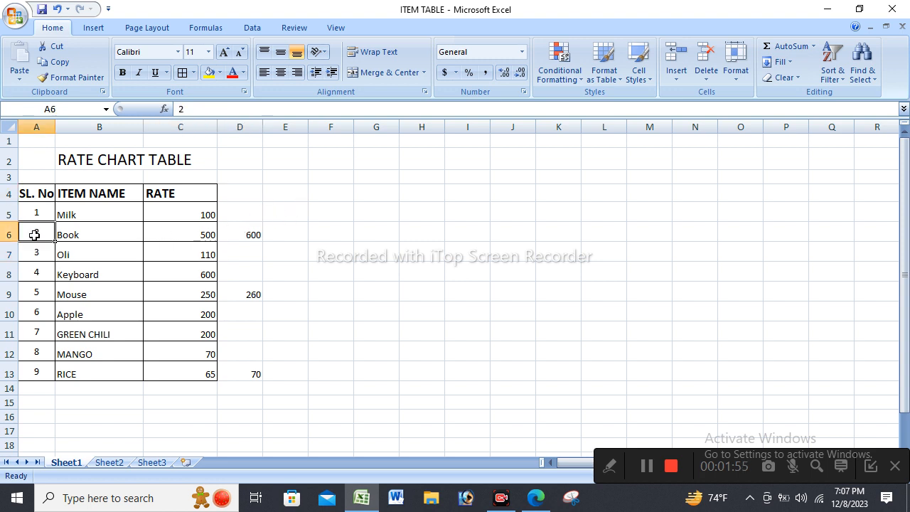
{"action": "left_click", "coordinate": [192, 237]}
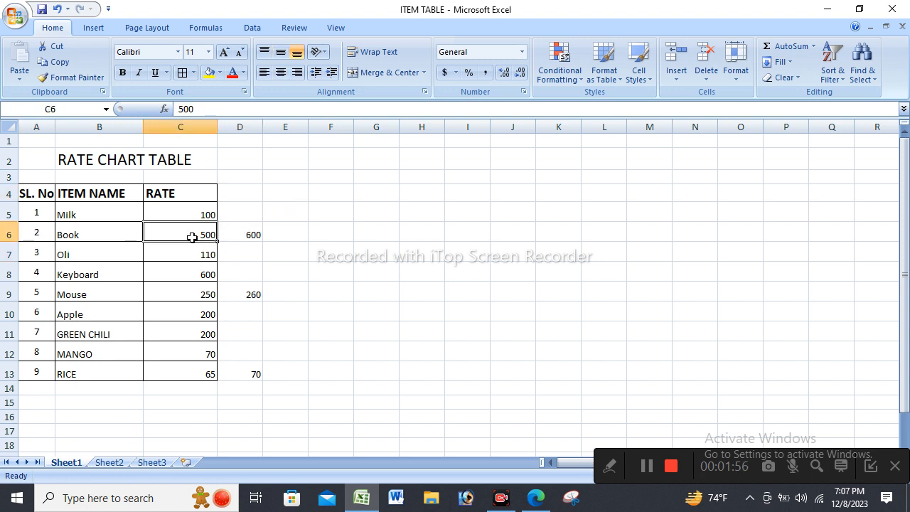
{"action": "left_click", "coordinate": [241, 239]}
{"action": "left_click", "coordinate": [177, 239]}
{"action": "left_click", "coordinate": [256, 295]}
{"action": "left_click", "coordinate": [190, 368]}
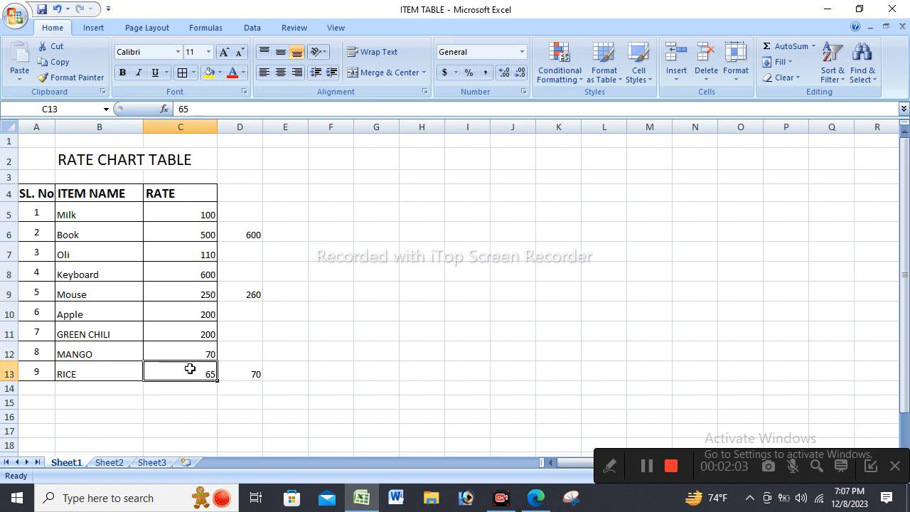
{"action": "left_click", "coordinate": [253, 377]}
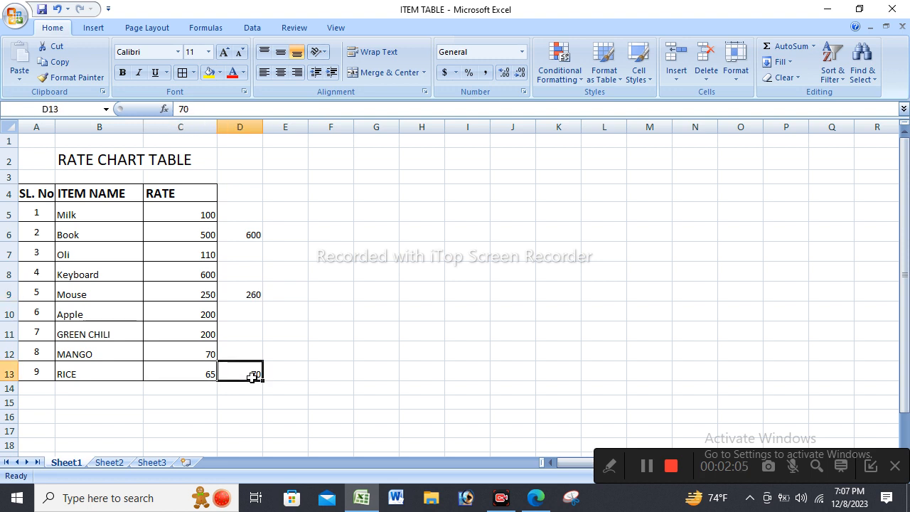
{"action": "left_click", "coordinate": [360, 327]}
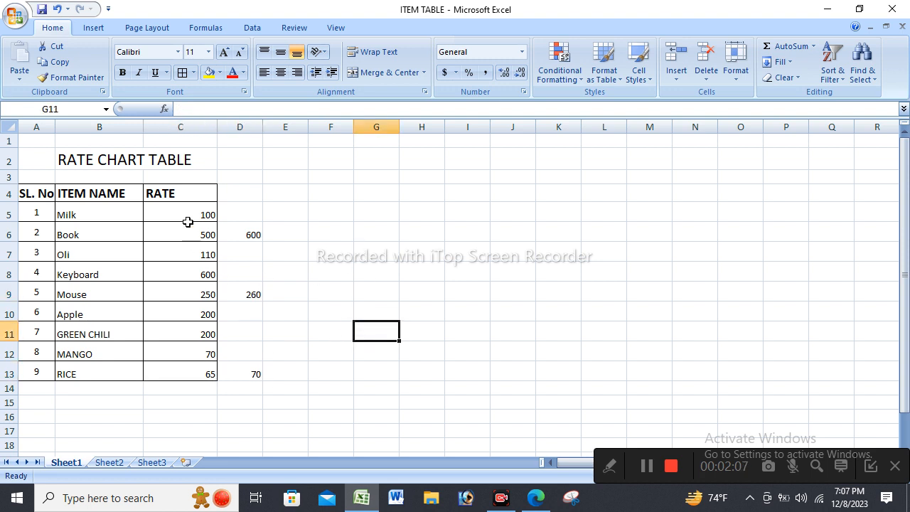
Look over item rows 5 to 13 of the rate chart and the separate values in D6:D13.
{"action": "left_click_drag", "start_coordinate": [2, 216], "coordinate": [51, 374]}
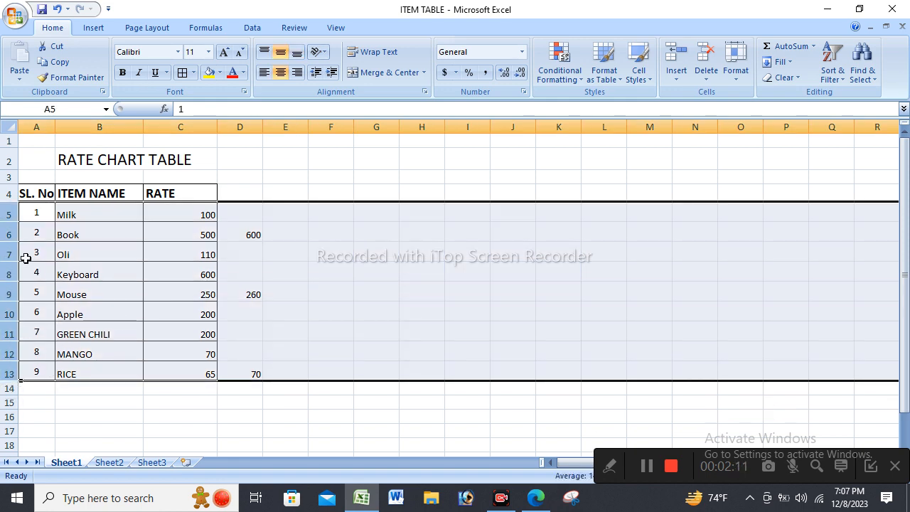
{"action": "scroll", "coordinate": [33, 311], "scroll_direction": "down", "scroll_amount": 3}
{"action": "scroll", "coordinate": [57, 392], "scroll_direction": "up", "scroll_amount": 3}
{"action": "left_click", "coordinate": [453, 352]}
{"action": "left_click_drag", "start_coordinate": [260, 235], "coordinate": [257, 380]}
{"action": "left_click", "coordinate": [285, 332]}
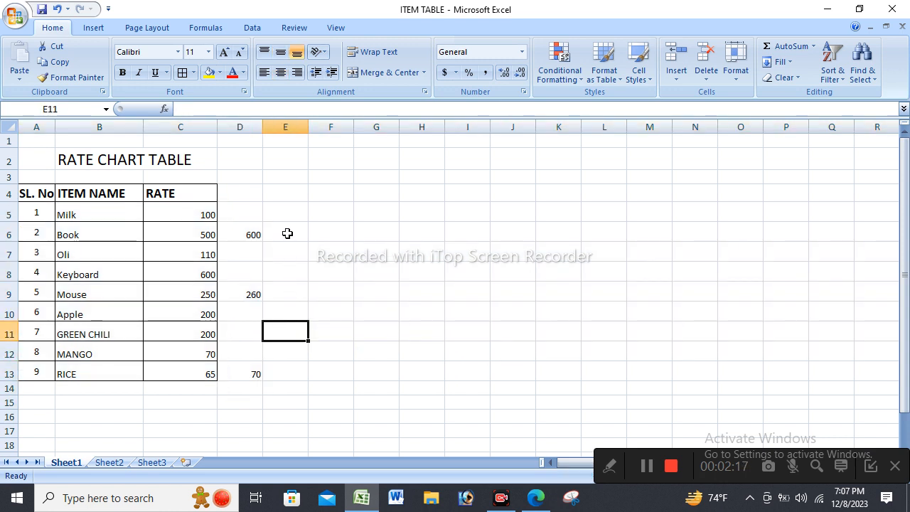
{"action": "left_click_drag", "start_coordinate": [252, 232], "coordinate": [261, 372]}
{"action": "left_click", "coordinate": [413, 306]}
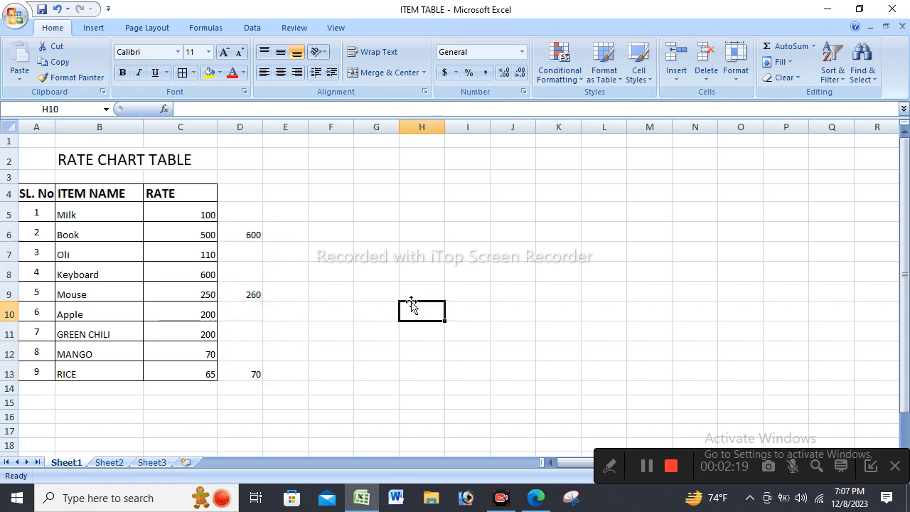
{"action": "left_click_drag", "start_coordinate": [246, 235], "coordinate": [258, 372]}
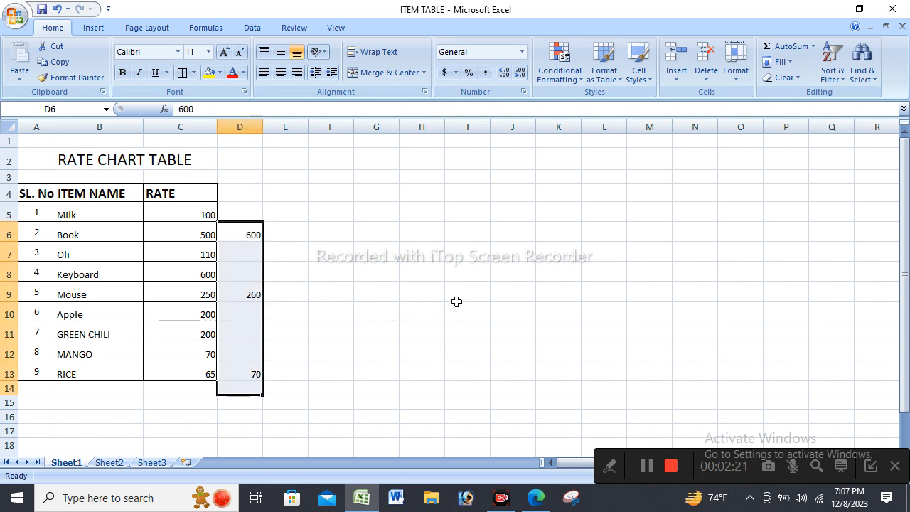
{"action": "left_click", "coordinate": [457, 308]}
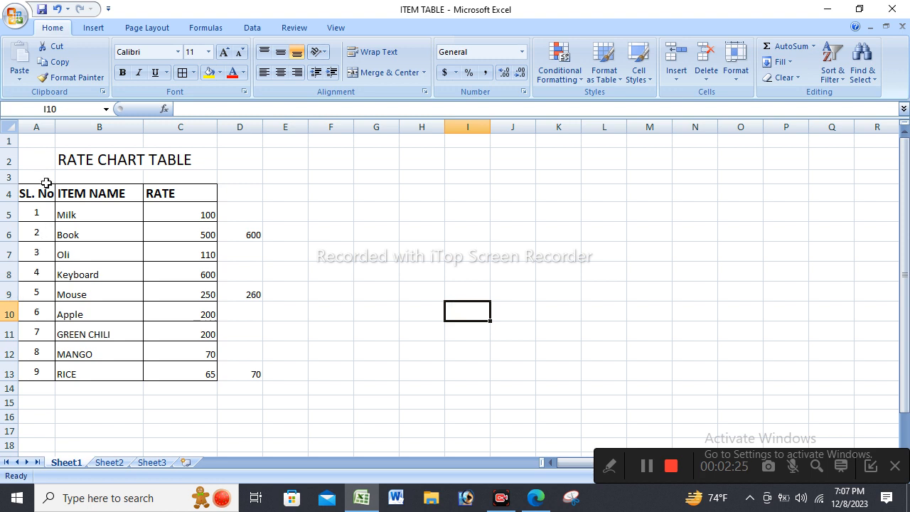
{"action": "left_click_drag", "start_coordinate": [34, 194], "coordinate": [237, 372]}
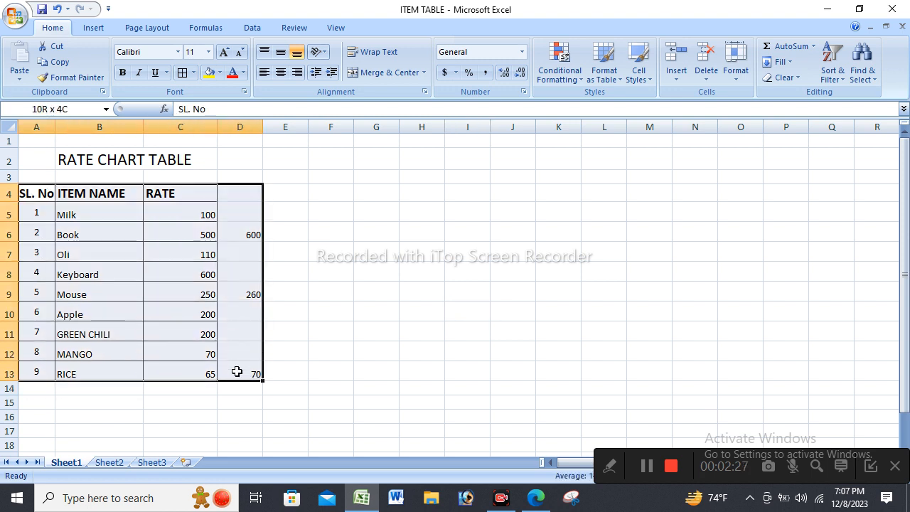
{"action": "left_click", "coordinate": [461, 305]}
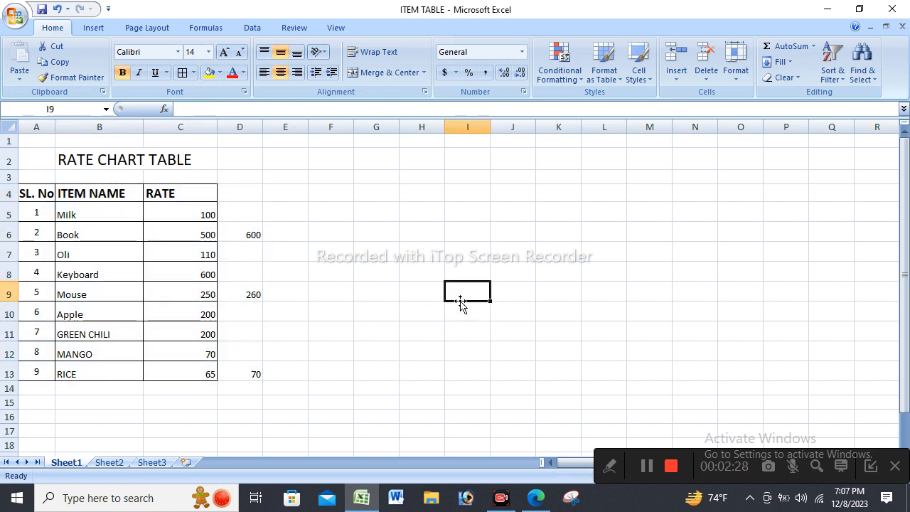
{"action": "left_click", "coordinate": [249, 228]}
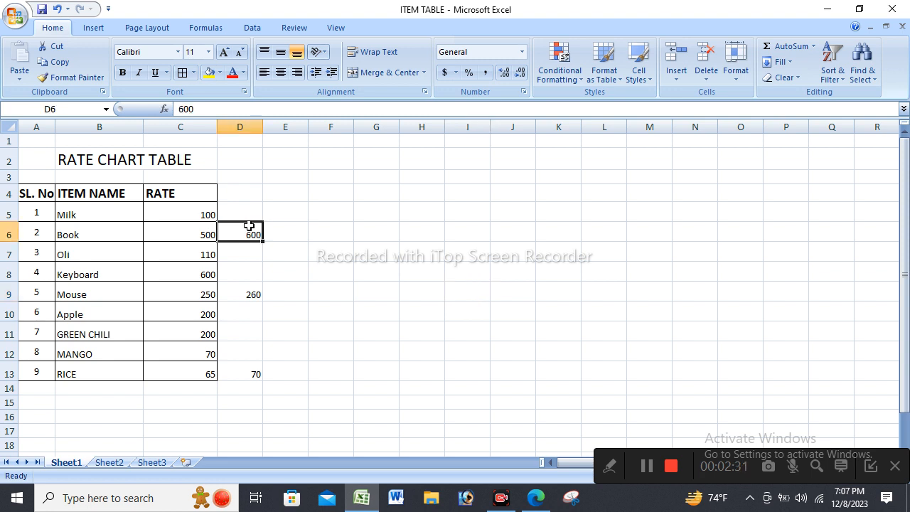
Copy D6:D13 and paste it onto C6:C13 with Paste Special, using Values and Skip blanks.
{"action": "left_click_drag", "start_coordinate": [249, 234], "coordinate": [249, 369]}
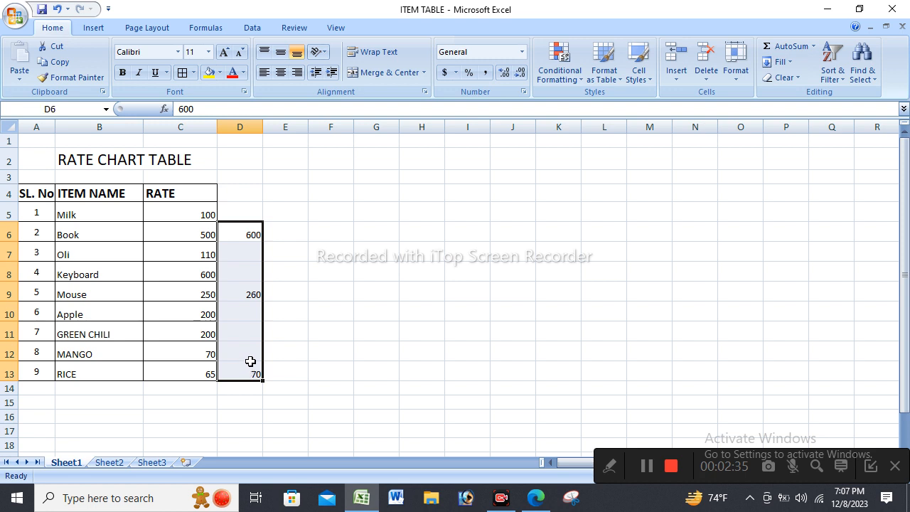
{"action": "right_click", "coordinate": [243, 273]}
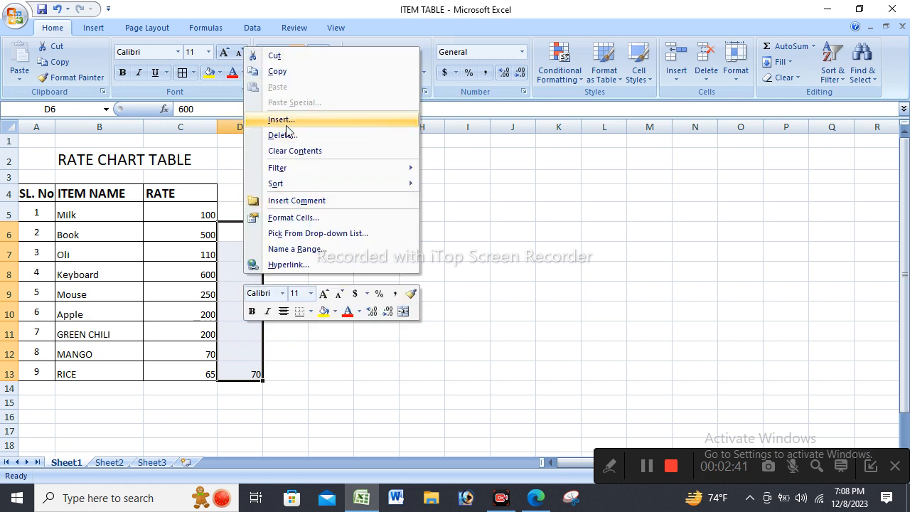
{"action": "left_click", "coordinate": [278, 72]}
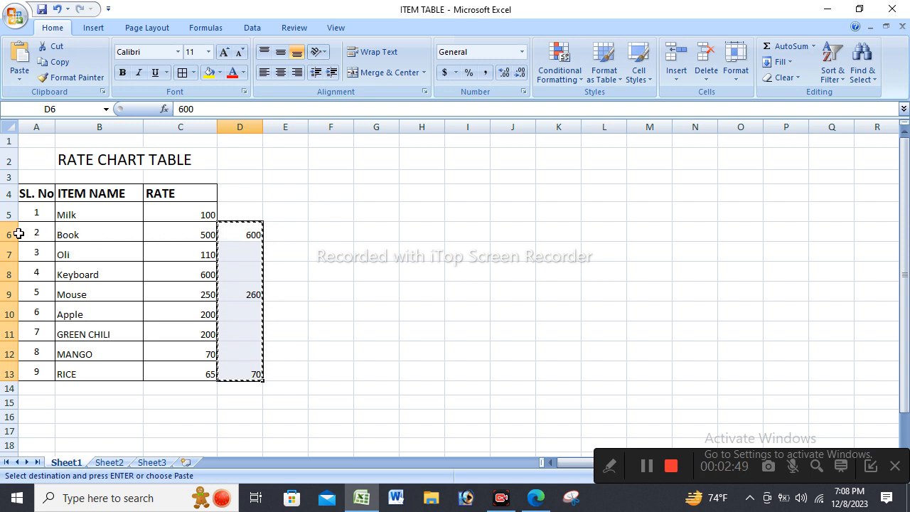
{"action": "left_click_drag", "start_coordinate": [185, 235], "coordinate": [202, 368]}
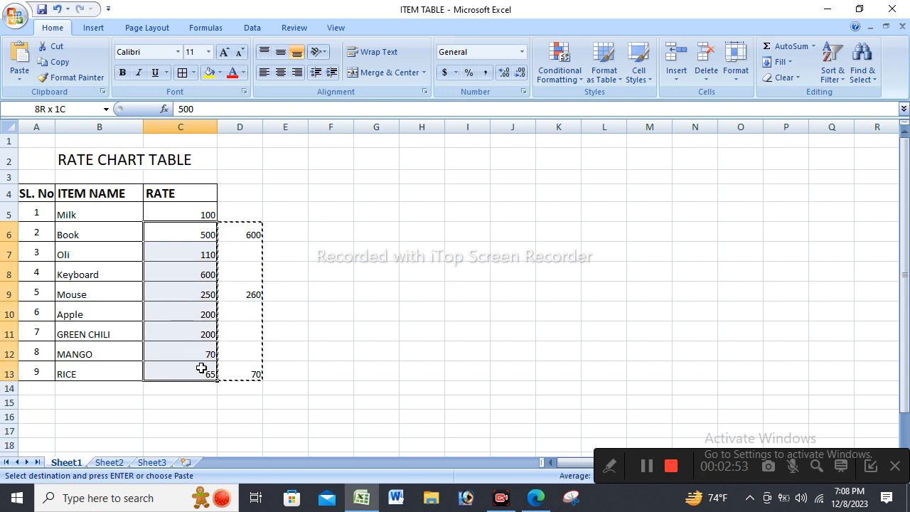
{"action": "left_click_drag", "start_coordinate": [201, 368], "coordinate": [201, 368]}
{"action": "key", "text": "ctrl+alt+v"}
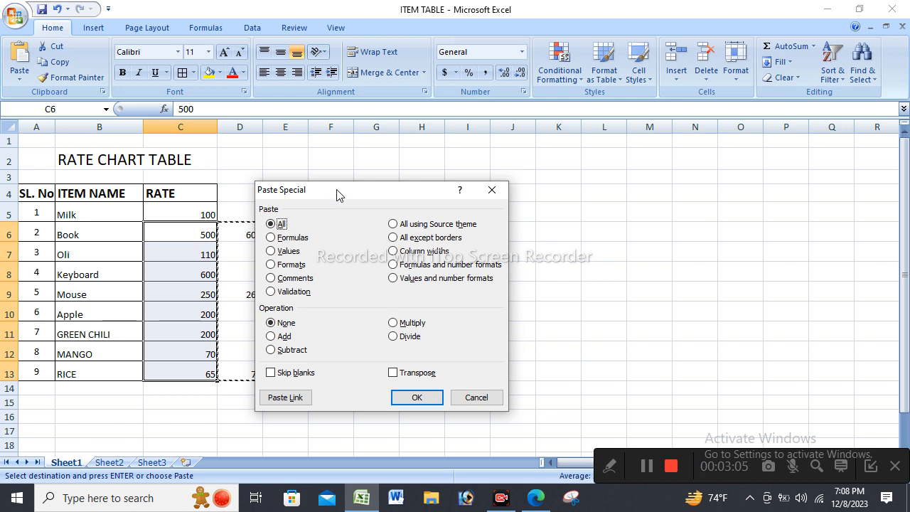
{"action": "left_click_drag", "start_coordinate": [339, 195], "coordinate": [365, 181]}
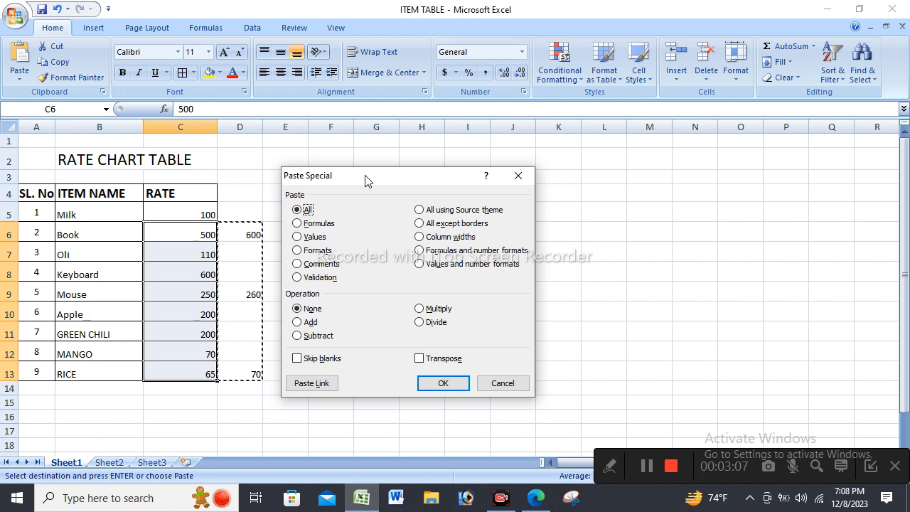
{"action": "left_click", "coordinate": [326, 239]}
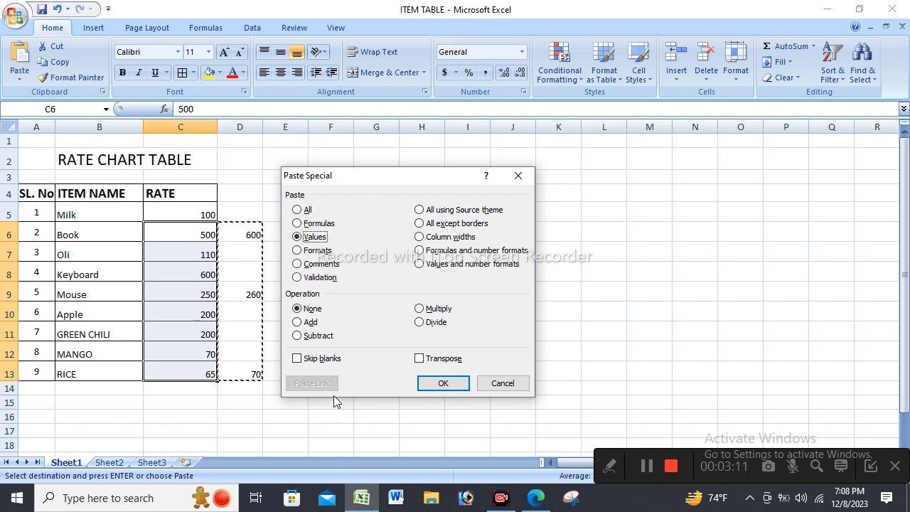
{"action": "left_click", "coordinate": [324, 359]}
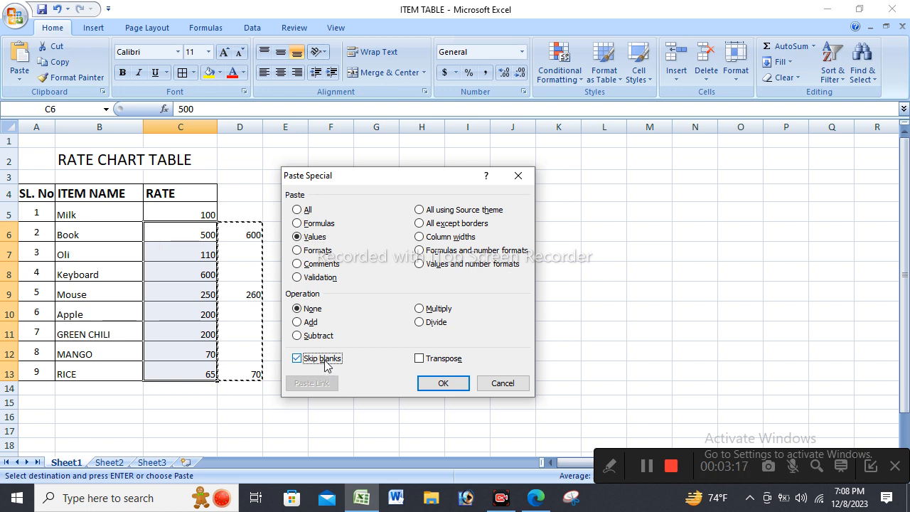
{"action": "left_click", "coordinate": [444, 383]}
{"action": "left_click", "coordinate": [427, 275]}
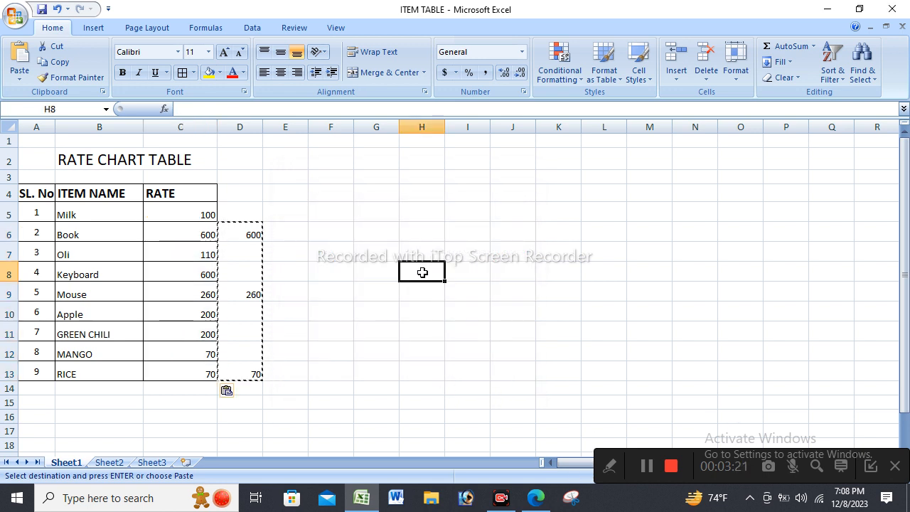
{"action": "key", "text": "Escape"}
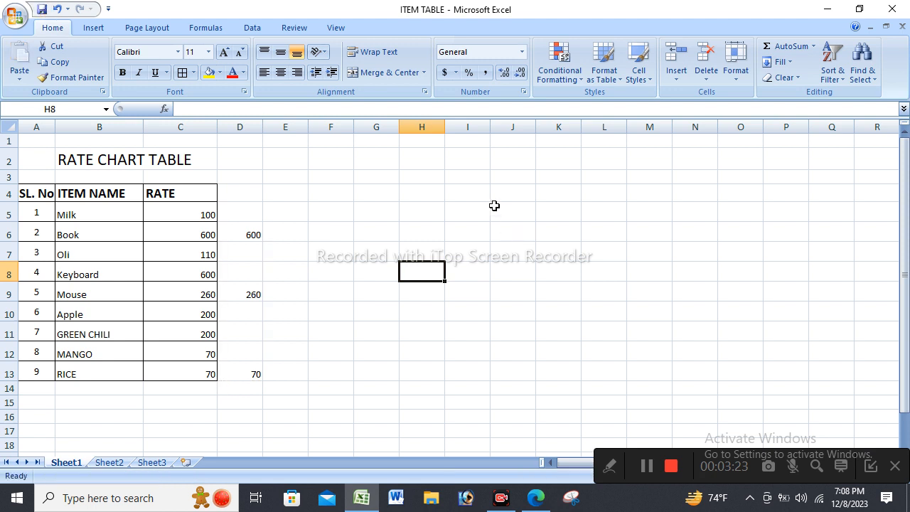
Check the Book, Mouse and RICE rates in column C, and clear the contents of D6 and D7:E17.
{"action": "left_click", "coordinate": [496, 210]}
{"action": "left_click", "coordinate": [204, 235]}
{"action": "left_click", "coordinate": [246, 230]}
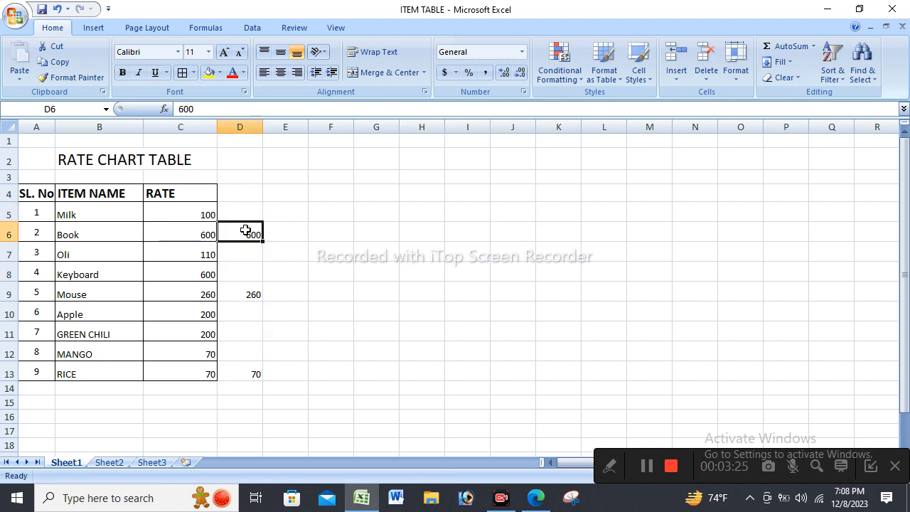
{"action": "left_click", "coordinate": [208, 295]}
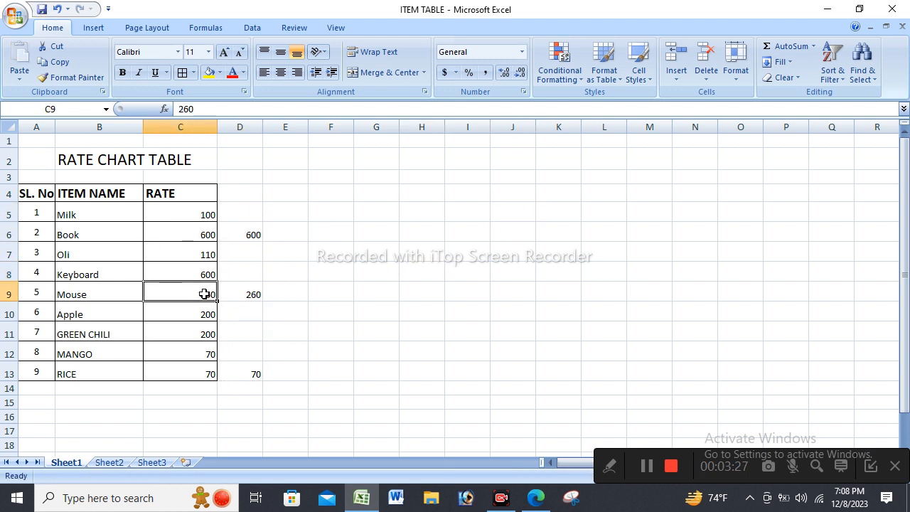
{"action": "left_click", "coordinate": [199, 377]}
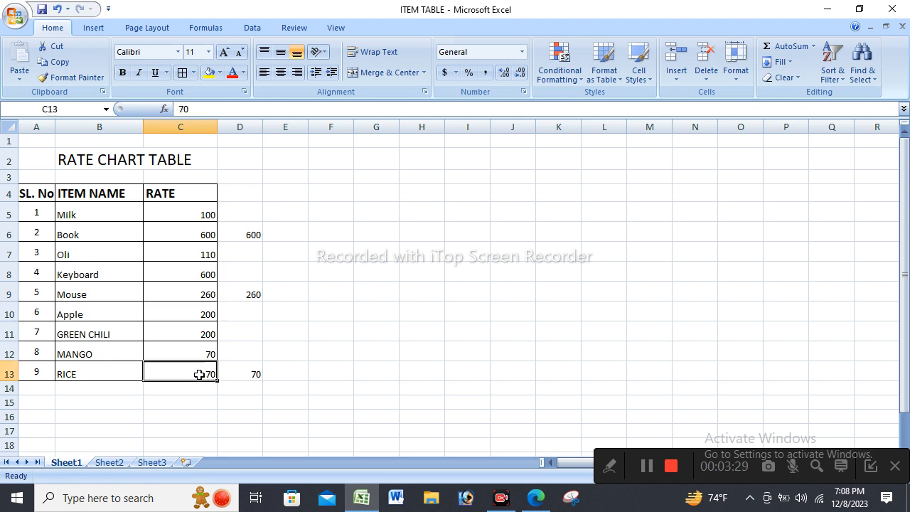
{"action": "left_click_drag", "start_coordinate": [264, 233], "coordinate": [257, 402]}
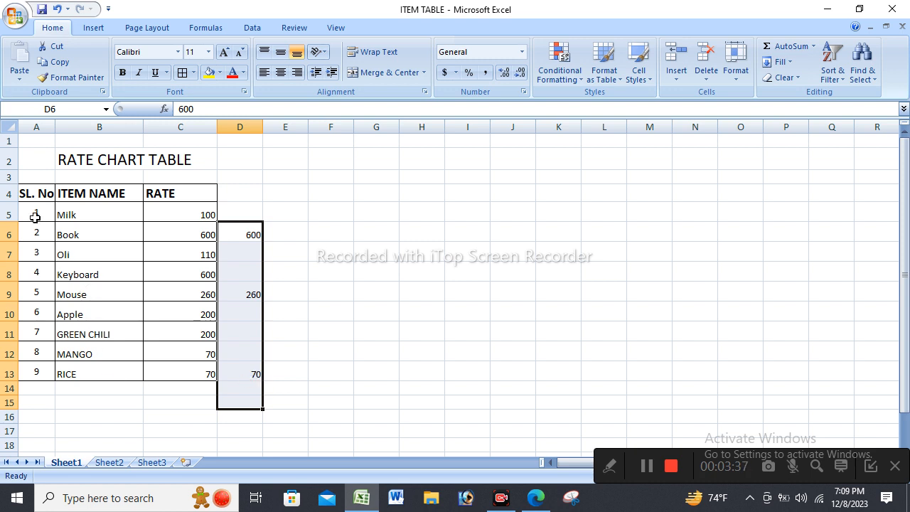
{"action": "key", "text": "BackSpace"}
{"action": "left_click", "coordinate": [455, 311]}
{"action": "left_click_drag", "start_coordinate": [254, 244], "coordinate": [275, 430]}
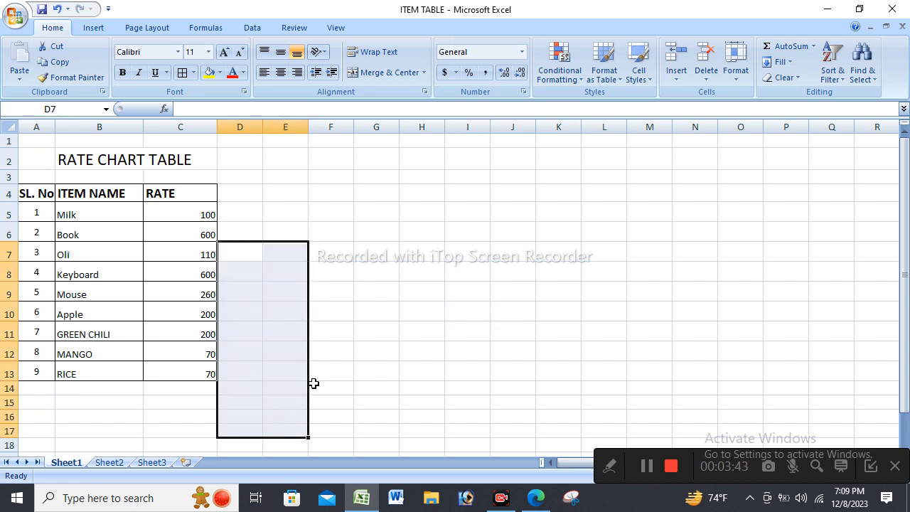
{"action": "left_click", "coordinate": [473, 274]}
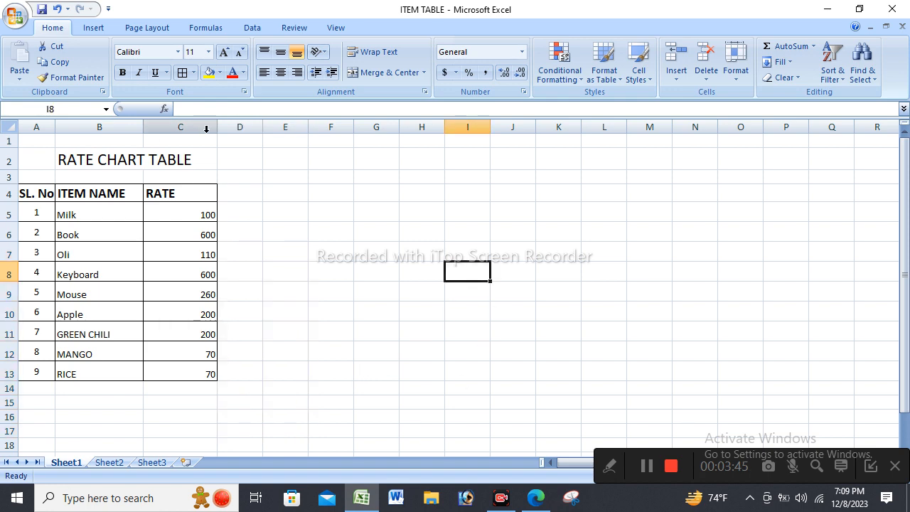
Undo the clearing of the column D values and the paste of new rates into column C.
{"action": "left_click_drag", "start_coordinate": [8, 214], "coordinate": [7, 262]}
{"action": "scroll", "coordinate": [191, 284], "scroll_direction": "up", "scroll_amount": 3}
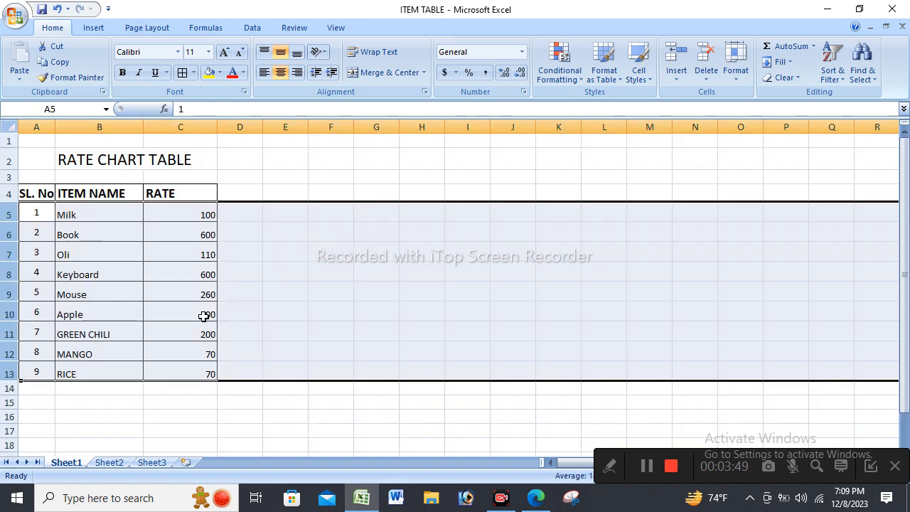
{"action": "left_click", "coordinate": [380, 278]}
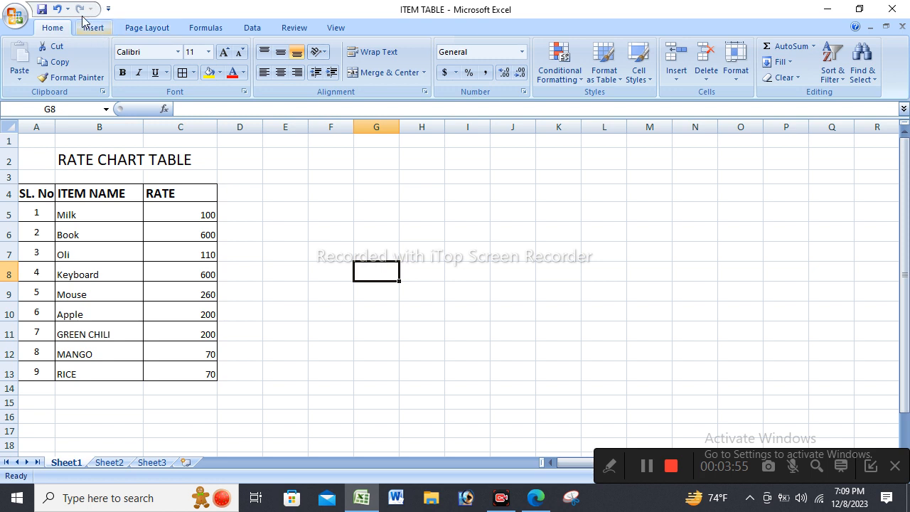
{"action": "left_click", "coordinate": [57, 9]}
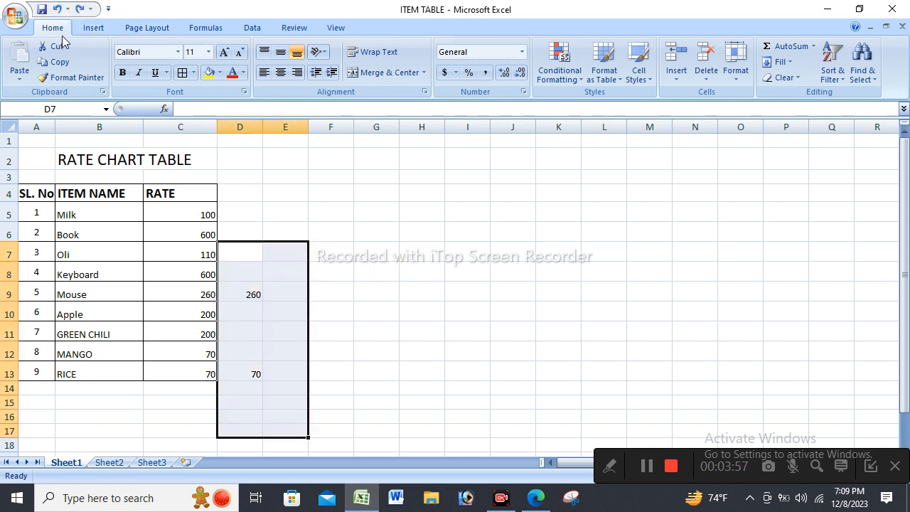
{"action": "left_click", "coordinate": [56, 8]}
{"action": "left_click", "coordinate": [405, 214]}
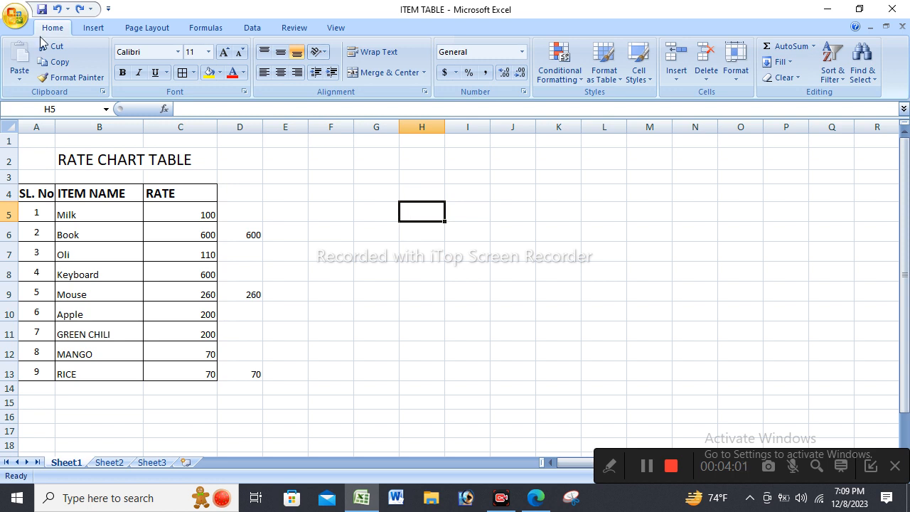
{"action": "left_click", "coordinate": [57, 8]}
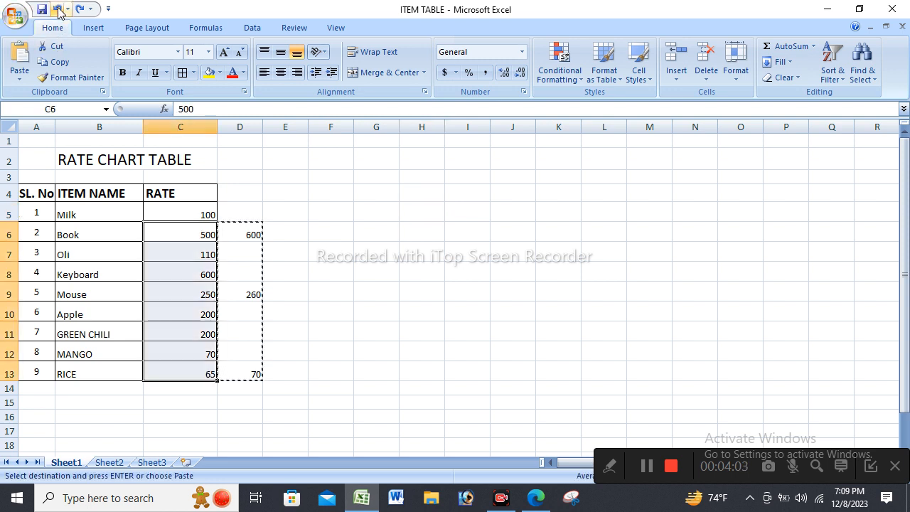
Undo the last font size increase of the RATE CHART TABLE title and cancel the pending copy selection.
{"action": "left_click", "coordinate": [57, 9]}
{"action": "left_click", "coordinate": [465, 252]}
{"action": "left_click", "coordinate": [332, 244]}
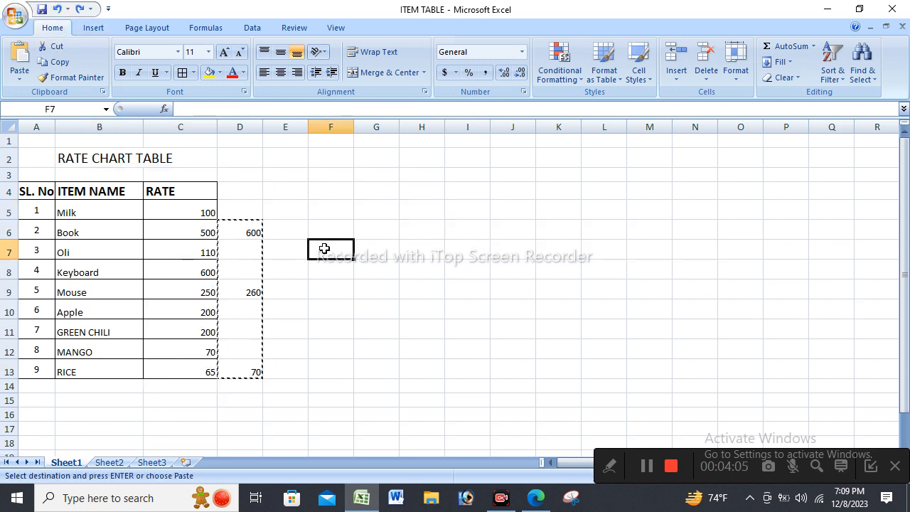
{"action": "key", "text": "Escape"}
{"action": "left_click", "coordinate": [590, 187]}
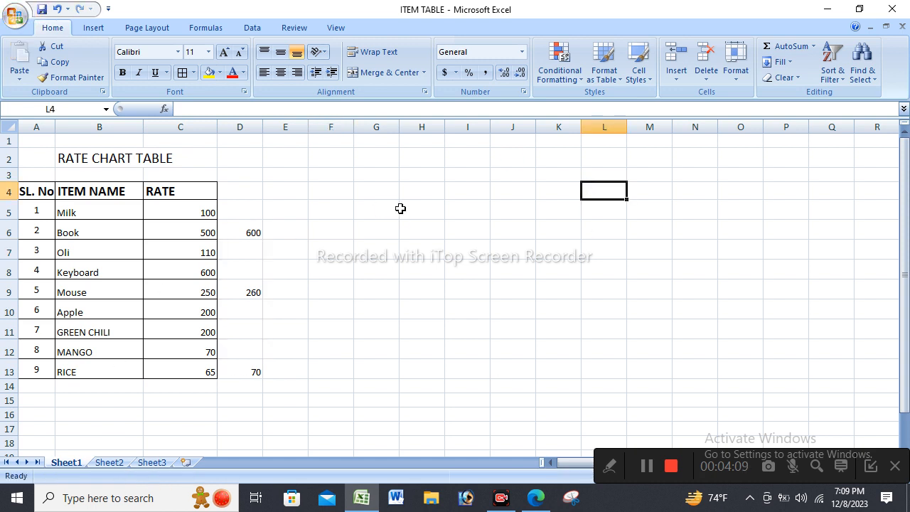
Copy D6:D13 and use Paste Special with Values and Skip blanks to update the rates in C6:C13.
{"action": "left_click_drag", "start_coordinate": [251, 228], "coordinate": [252, 378]}
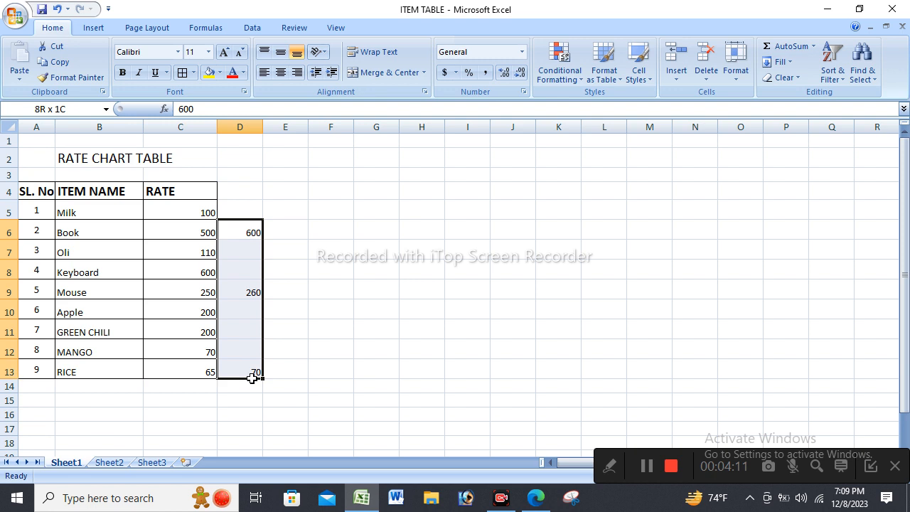
{"action": "right_click", "coordinate": [248, 293]}
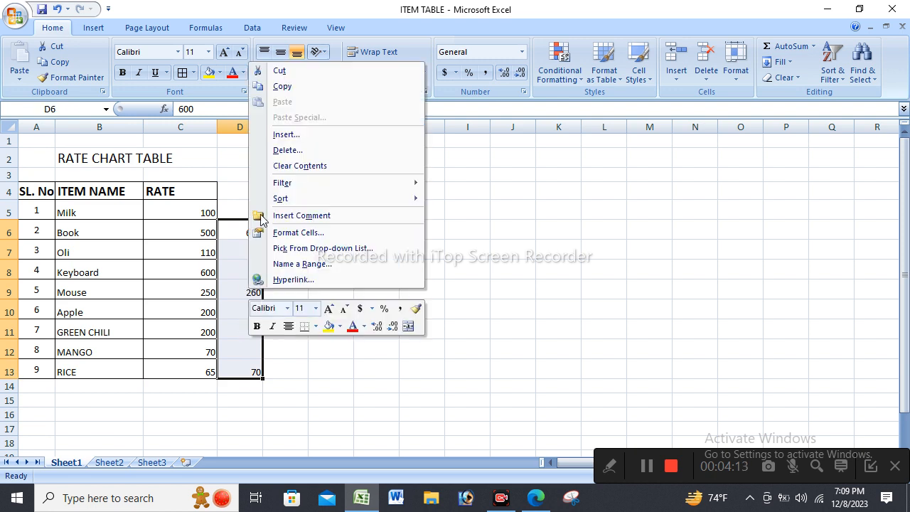
{"action": "left_click", "coordinate": [283, 86]}
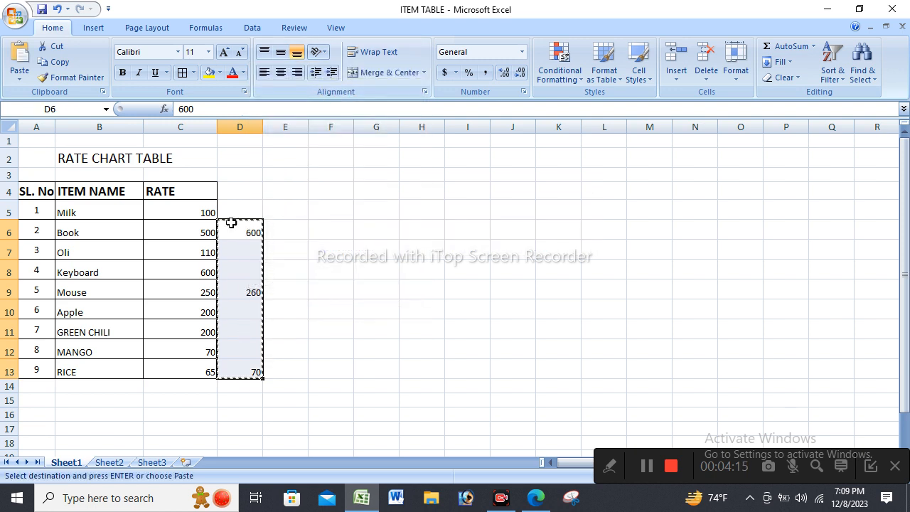
{"action": "left_click_drag", "start_coordinate": [189, 228], "coordinate": [184, 368]}
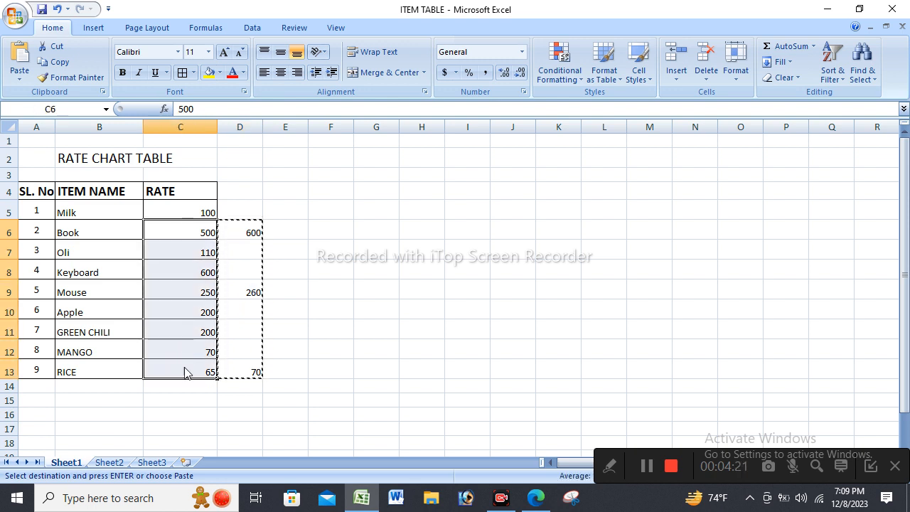
{"action": "key", "text": "ctrl+alt+v"}
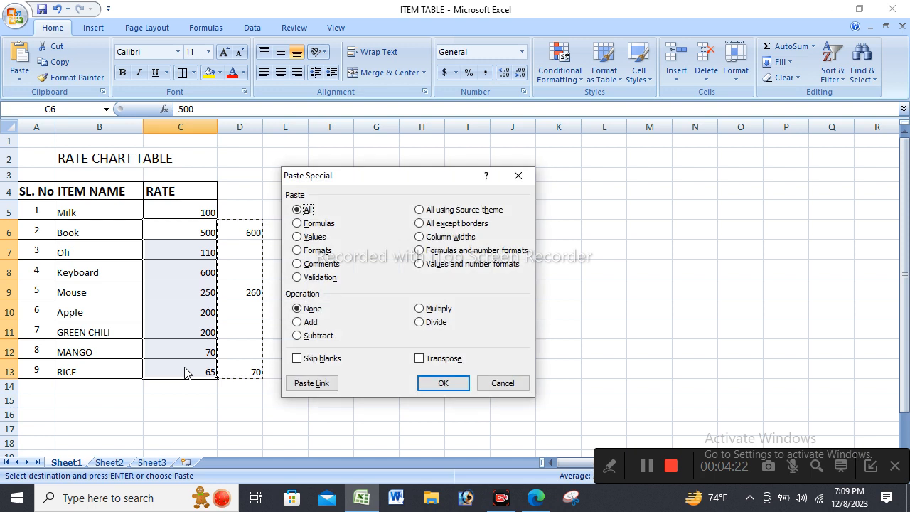
{"action": "left_click", "coordinate": [299, 239]}
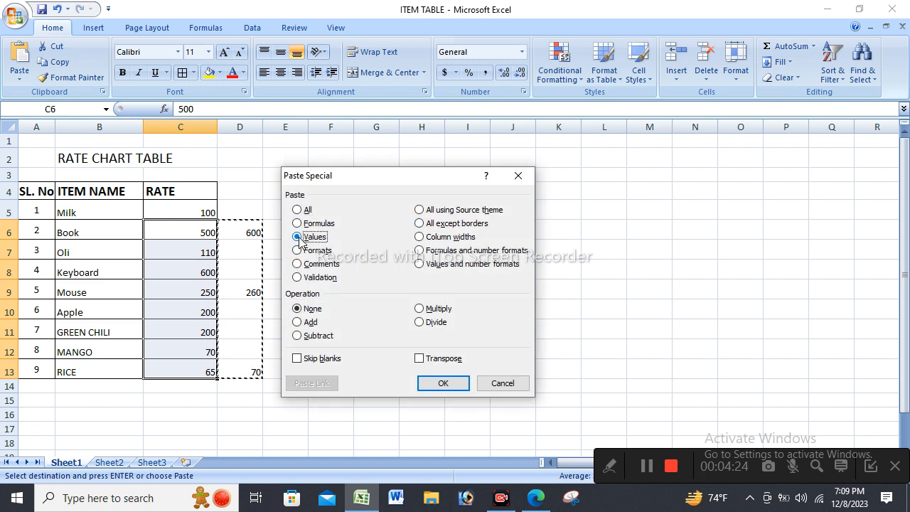
{"action": "left_click", "coordinate": [321, 361]}
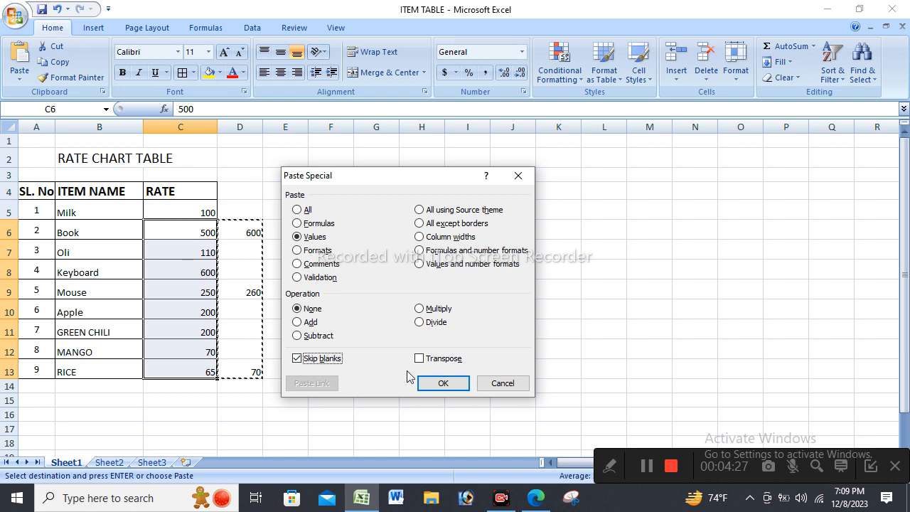
{"action": "left_click", "coordinate": [440, 384]}
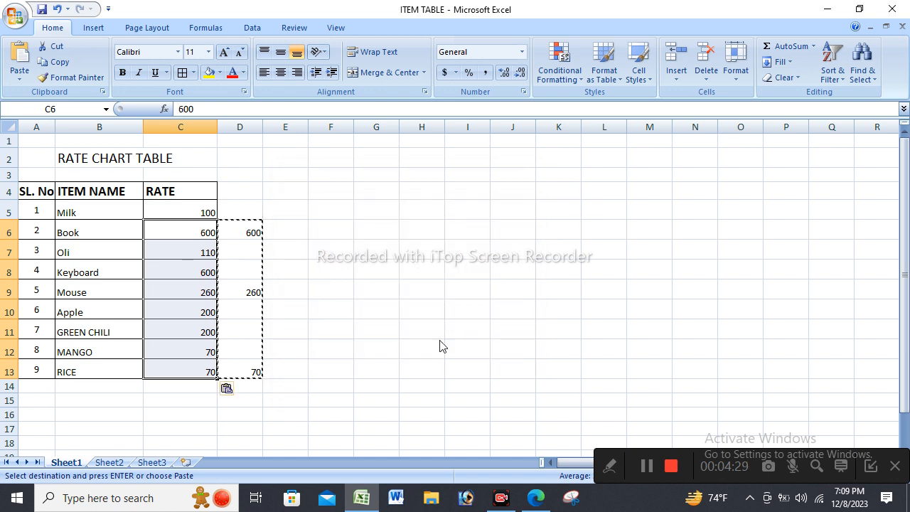
Save the ITEM TABLE workbook with the updated rates.
{"action": "left_click", "coordinate": [430, 331]}
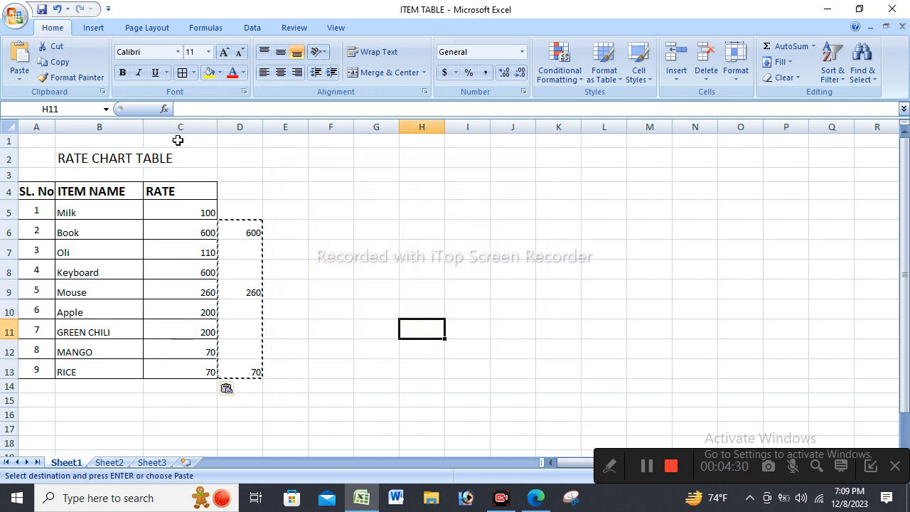
{"action": "left_click", "coordinate": [43, 11]}
{"action": "left_click", "coordinate": [427, 175]}
Clear all contents of column D beside the rate chart.
{"action": "left_click", "coordinate": [248, 139]}
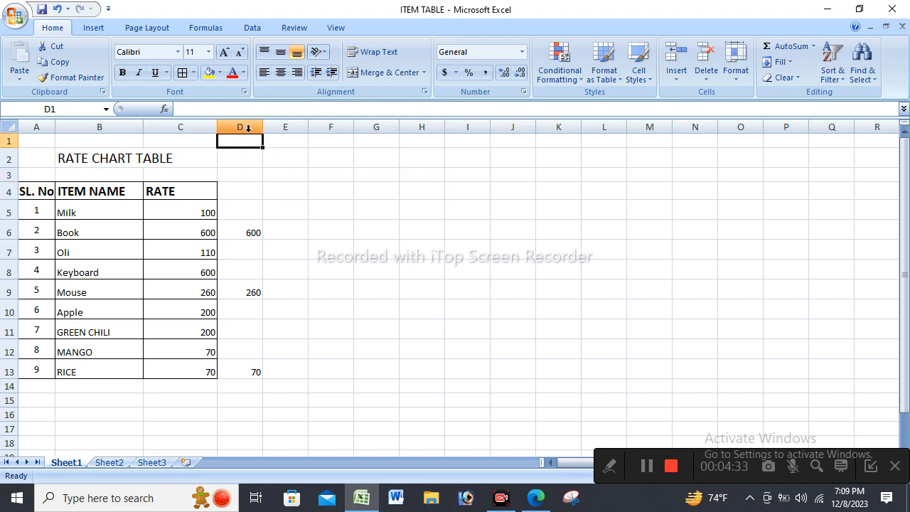
{"action": "left_click", "coordinate": [248, 128]}
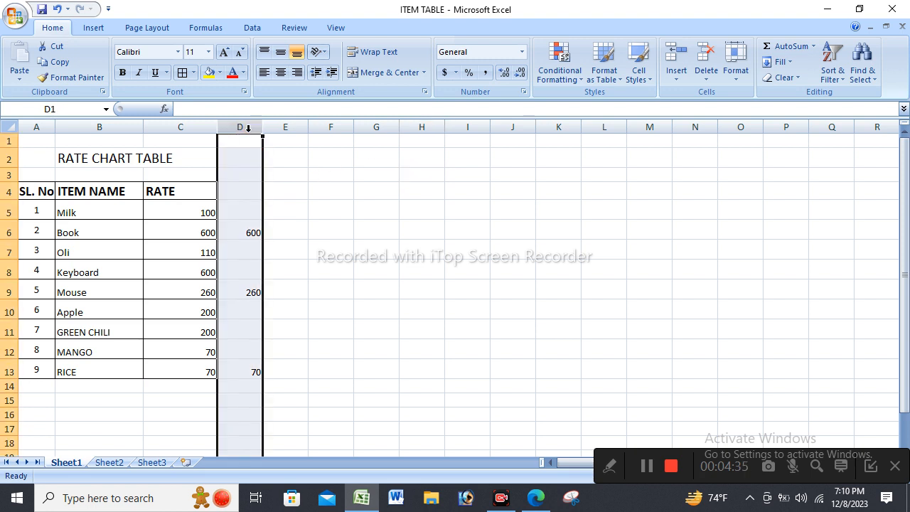
{"action": "key", "text": "Delete"}
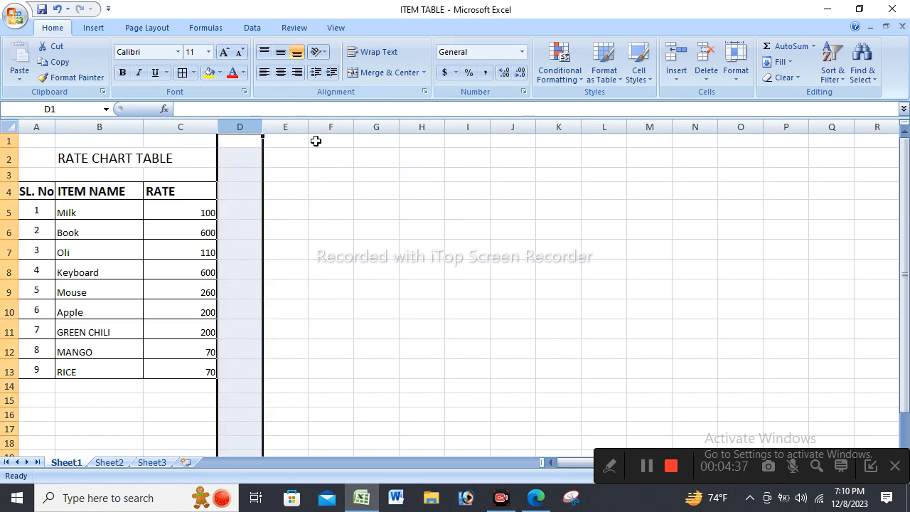
{"action": "left_click", "coordinate": [394, 207]}
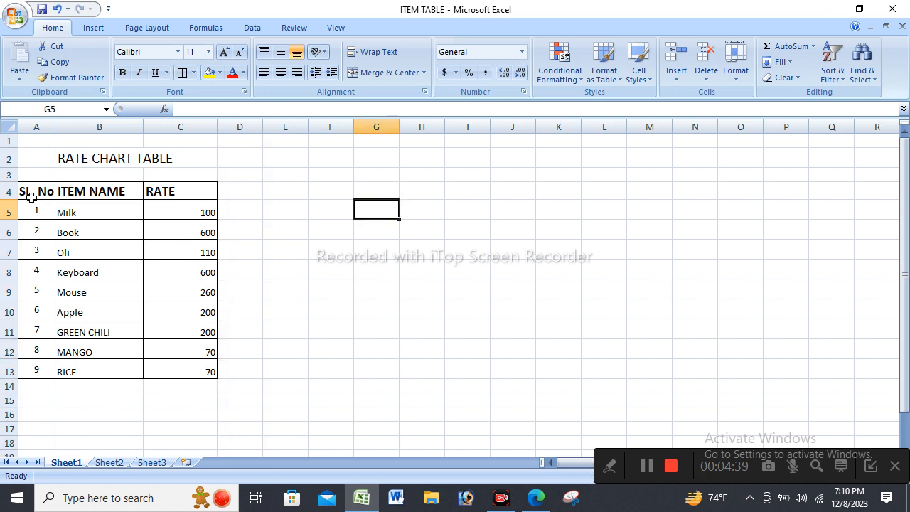
{"action": "left_click_drag", "start_coordinate": [35, 193], "coordinate": [209, 370]}
{"action": "left_click", "coordinate": [365, 306]}
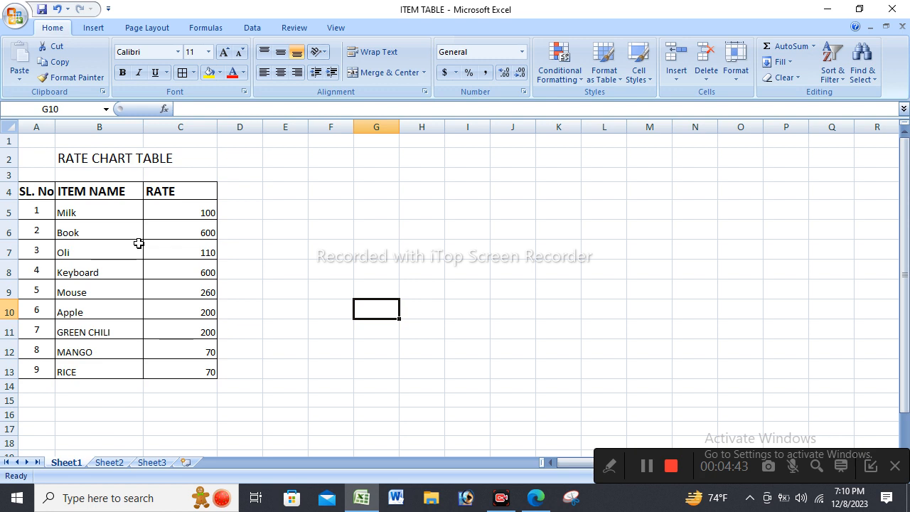